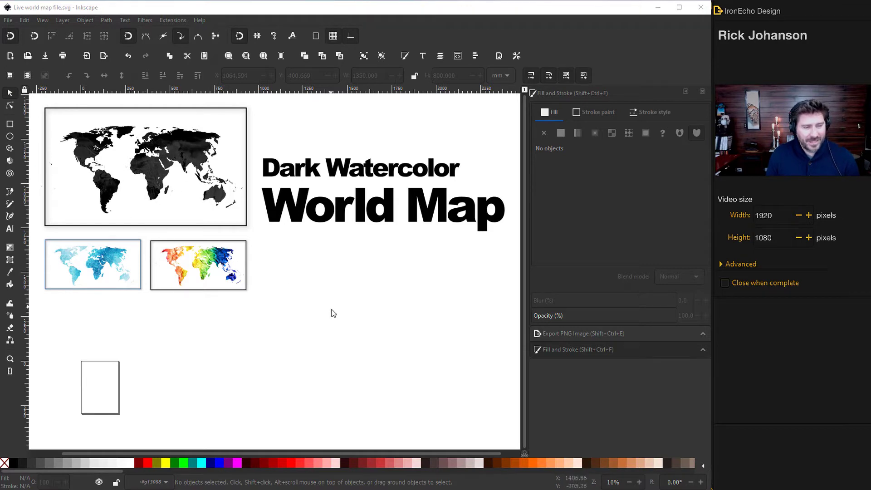
Draw a red rectangle below the title and nudge it slightly up and left.
{"action": "left_click", "coordinate": [10, 125]}
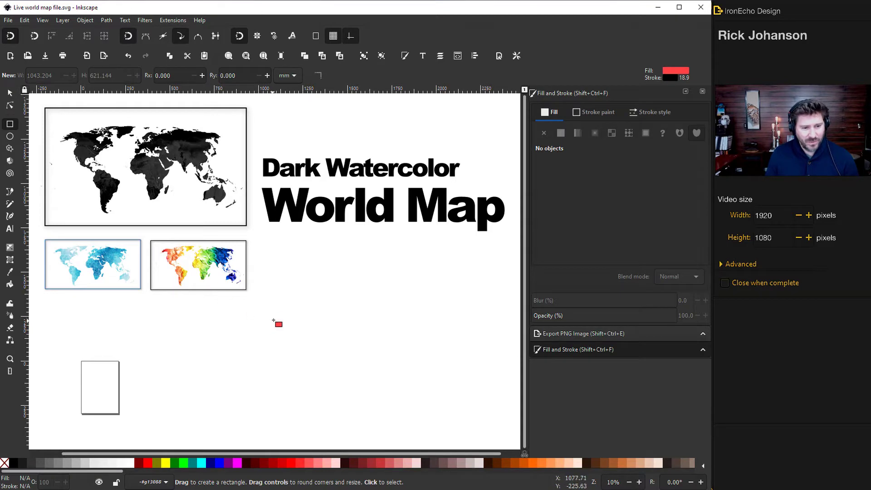
{"action": "left_click_drag", "start_coordinate": [281, 305], "coordinate": [485, 423]}
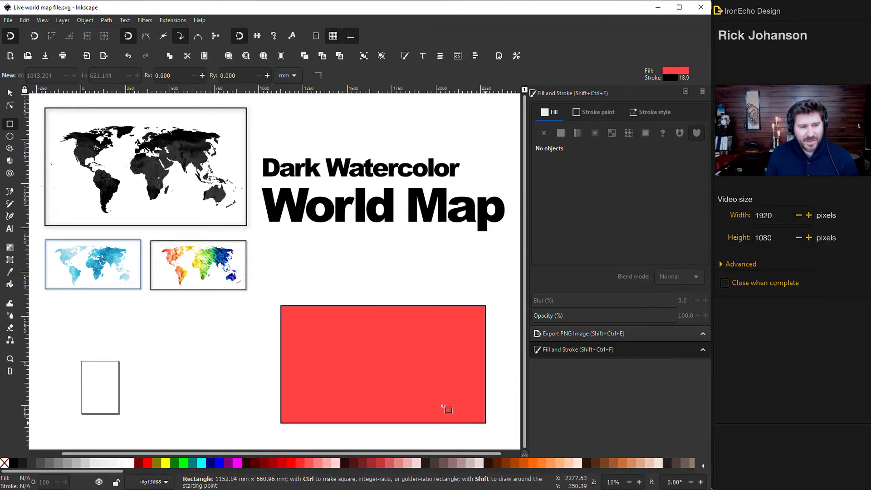
{"action": "left_click", "coordinate": [11, 94]}
{"action": "left_click_drag", "start_coordinate": [353, 331], "coordinate": [347, 309]}
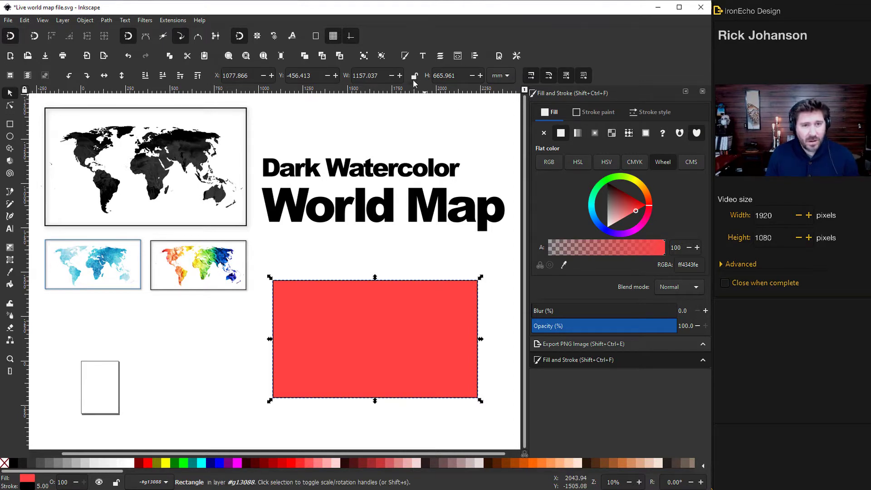
Resize the rectangle to 1350 mm wide by 800 mm high, keeping millimetres.
{"action": "left_click", "coordinate": [507, 80]}
{"action": "left_click", "coordinate": [501, 80]}
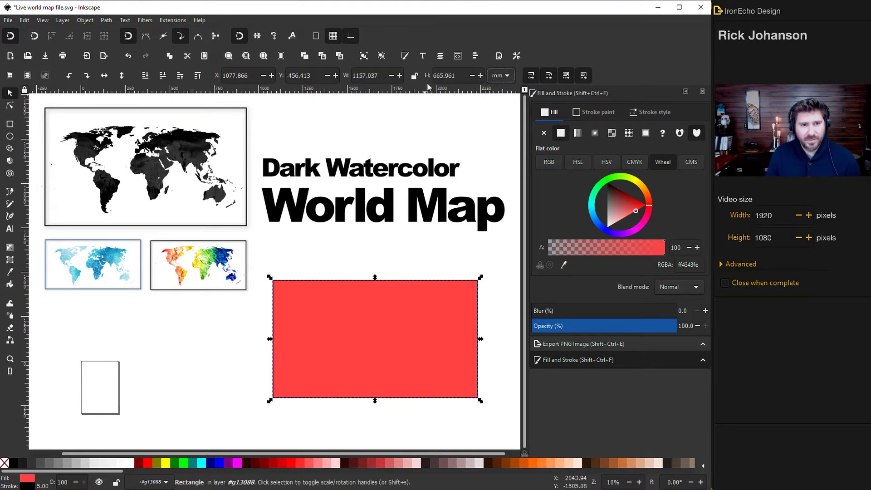
{"action": "left_click_drag", "start_coordinate": [380, 76], "coordinate": [353, 75]}
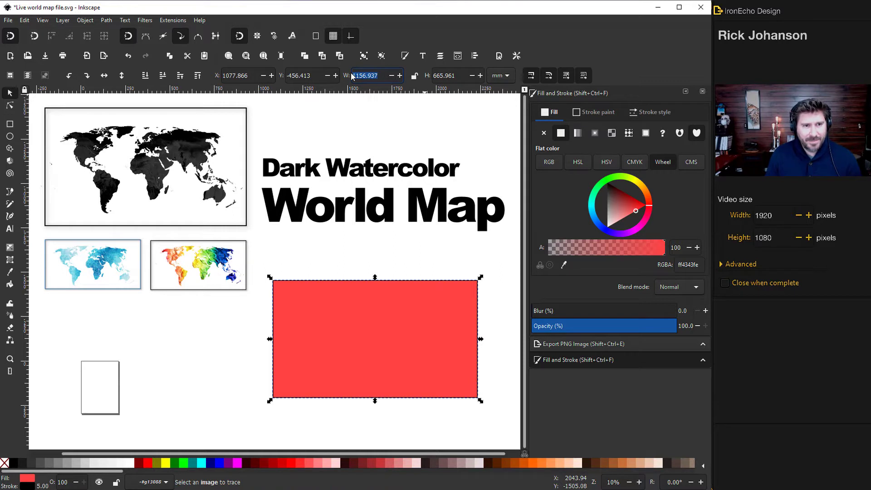
{"action": "key", "text": "BackSpace"}
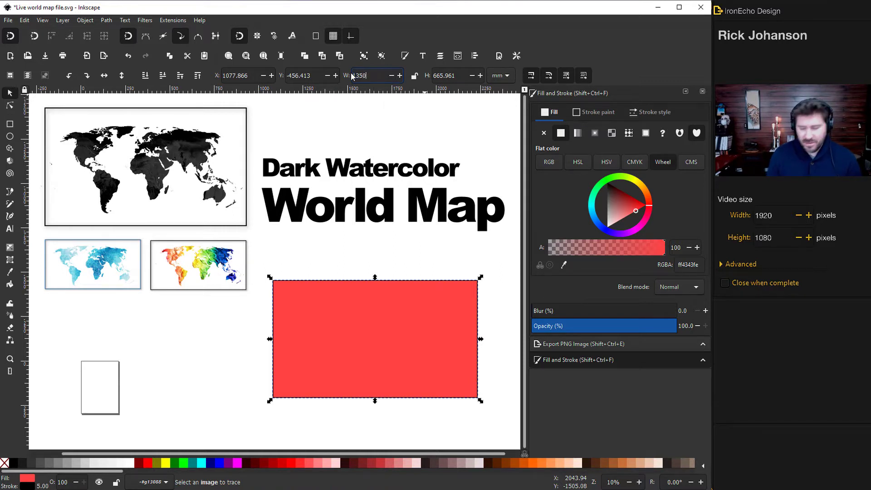
{"action": "key", "text": "Return"}
{"action": "left_click_drag", "start_coordinate": [459, 75], "coordinate": [433, 76]}
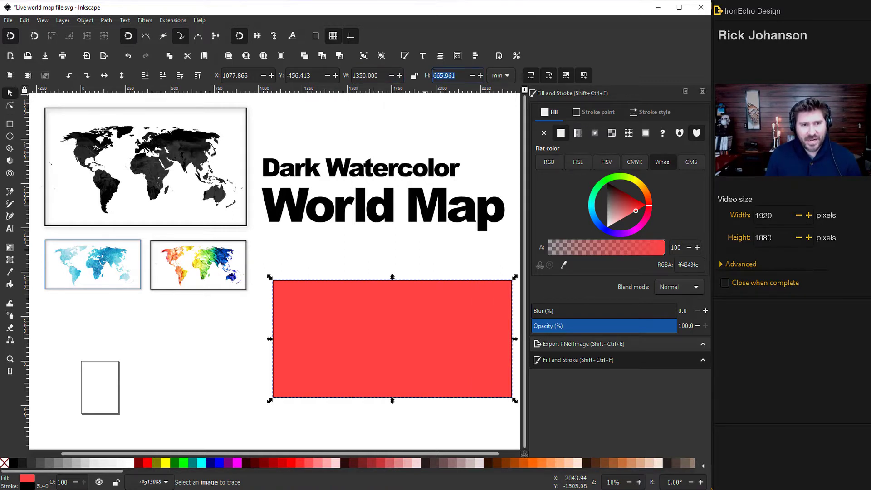
{"action": "type", "text": "90"}
{"action": "key", "text": "Return"}
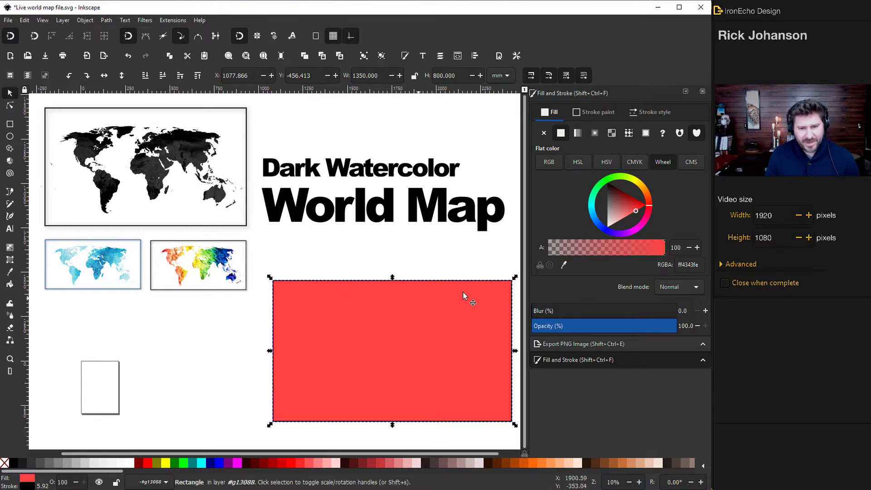
Give the rectangle a light grey fill and a 6 mm black stroke, then deselect it.
{"action": "left_click", "coordinate": [417, 332]}
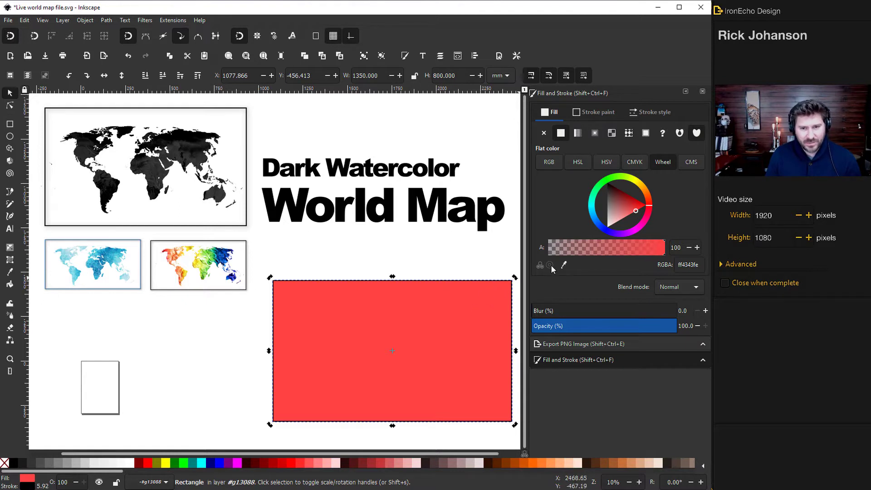
{"action": "left_click_drag", "start_coordinate": [612, 217], "coordinate": [608, 228]}
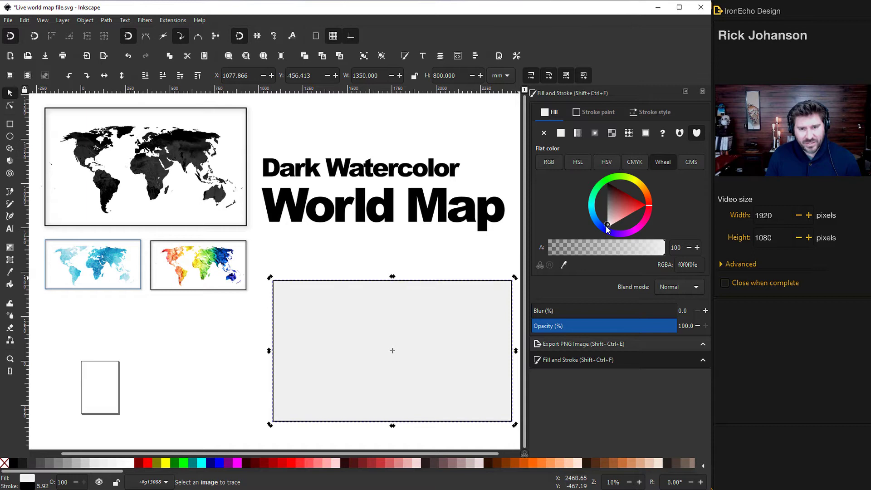
{"action": "left_click", "coordinate": [643, 113]}
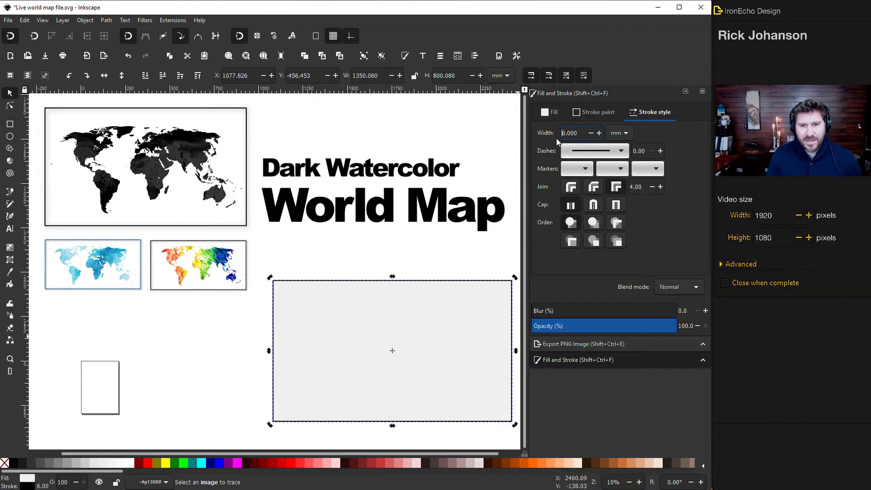
{"action": "left_click", "coordinate": [592, 114]}
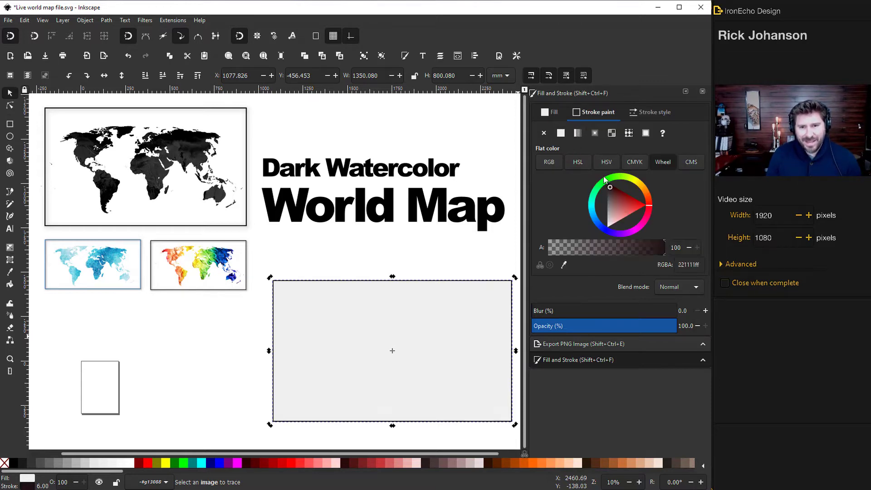
{"action": "scroll", "coordinate": [395, 308], "scroll_direction": "down", "scroll_amount": 5}
{"action": "scroll", "coordinate": [348, 315], "scroll_direction": "up", "scroll_amount": 1}
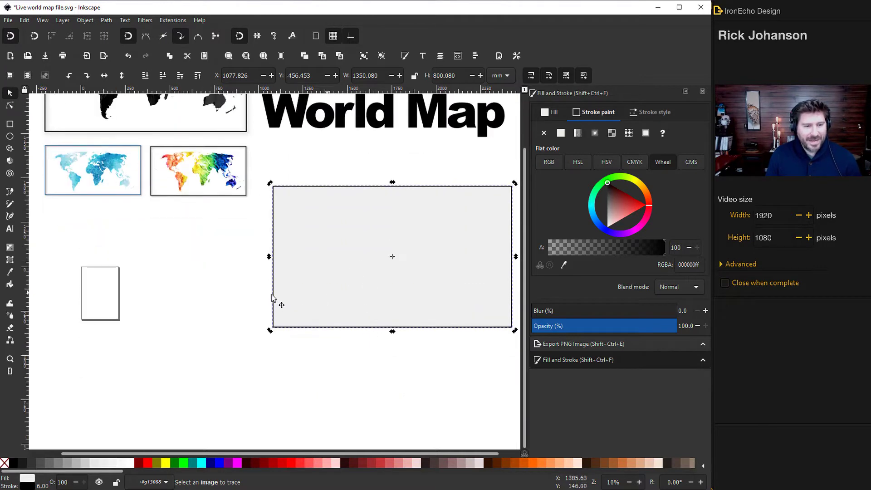
{"action": "key", "text": "Escape"}
{"action": "scroll", "coordinate": [222, 271], "scroll_direction": "up", "scroll_amount": 4}
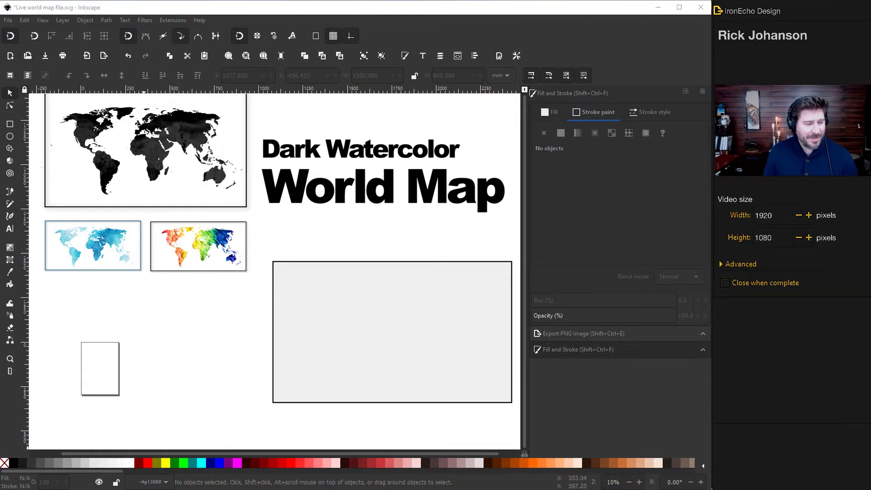
On simplemaps.com, go from the footer Resources to the free World SVG Map page.
{"action": "mouse_move", "coordinate": [106, 482]}
{"action": "left_click", "coordinate": [152, 450]}
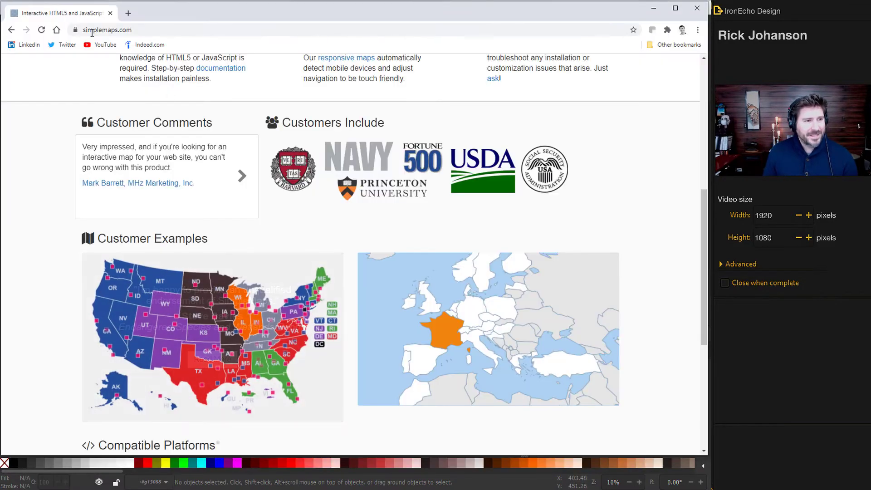
{"action": "scroll", "coordinate": [187, 154], "scroll_direction": "up", "scroll_amount": 6}
{"action": "scroll", "coordinate": [186, 152], "scroll_direction": "up", "scroll_amount": 1}
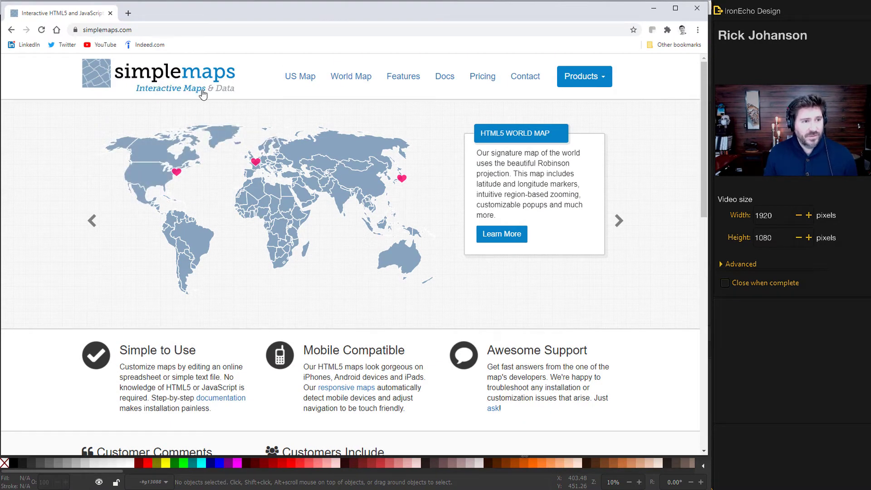
{"action": "scroll", "coordinate": [337, 241], "scroll_direction": "down", "scroll_amount": 2}
{"action": "scroll", "coordinate": [340, 253], "scroll_direction": "down", "scroll_amount": 10}
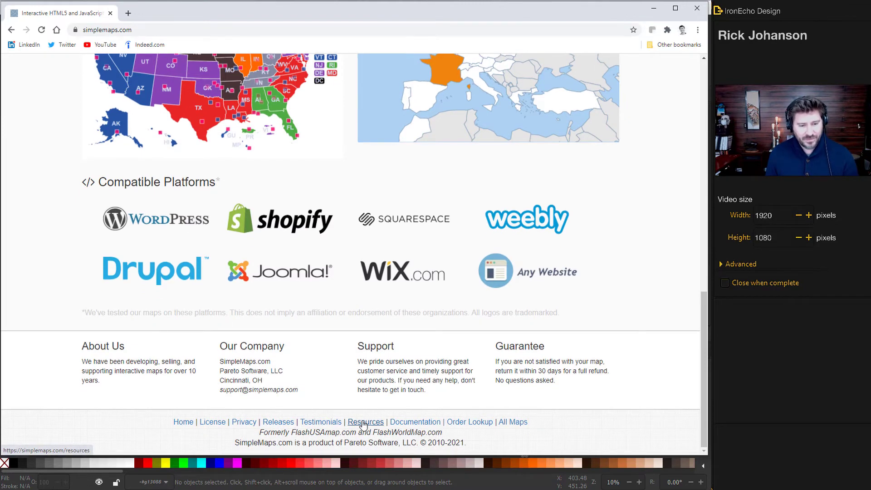
{"action": "left_click", "coordinate": [362, 422]}
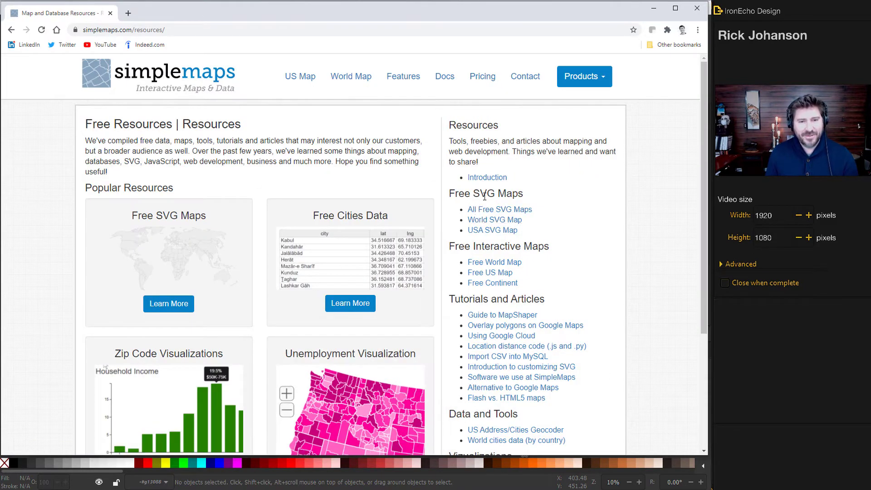
{"action": "left_click", "coordinate": [497, 221]}
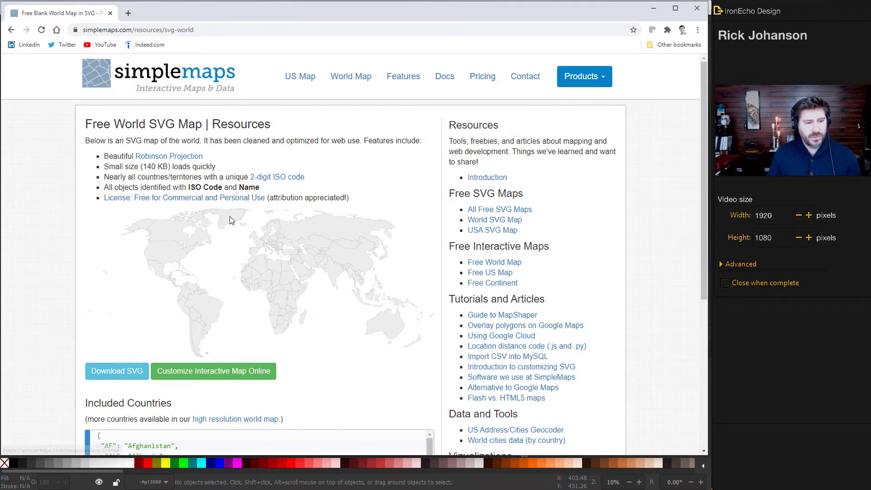
Download the world map SVG, dismiss the notice, and close the browser.
{"action": "left_click", "coordinate": [124, 370]}
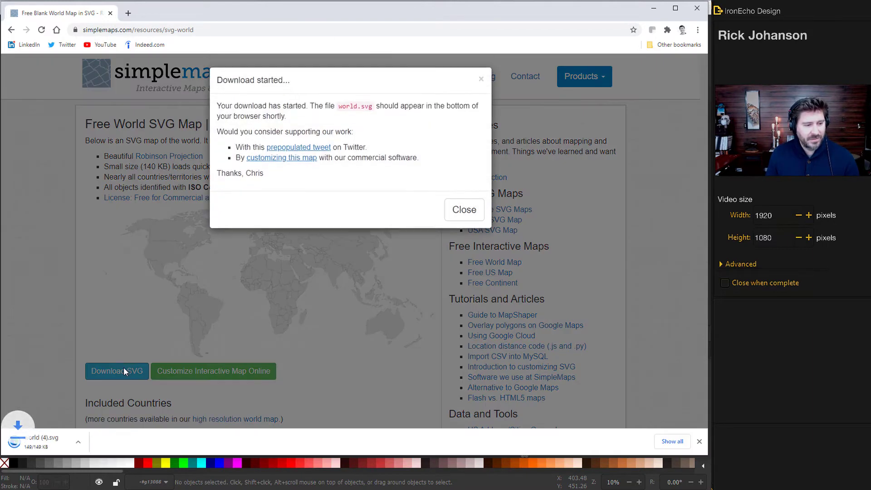
{"action": "left_click", "coordinate": [467, 211]}
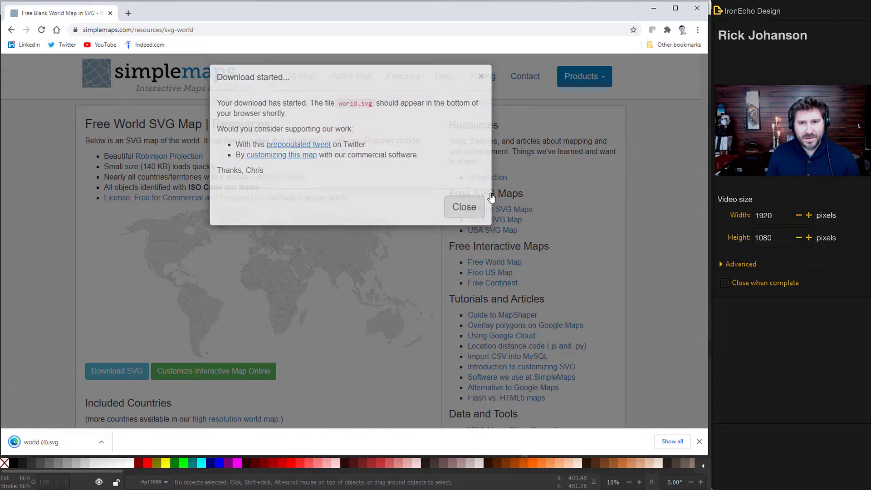
{"action": "left_click", "coordinate": [697, 8]}
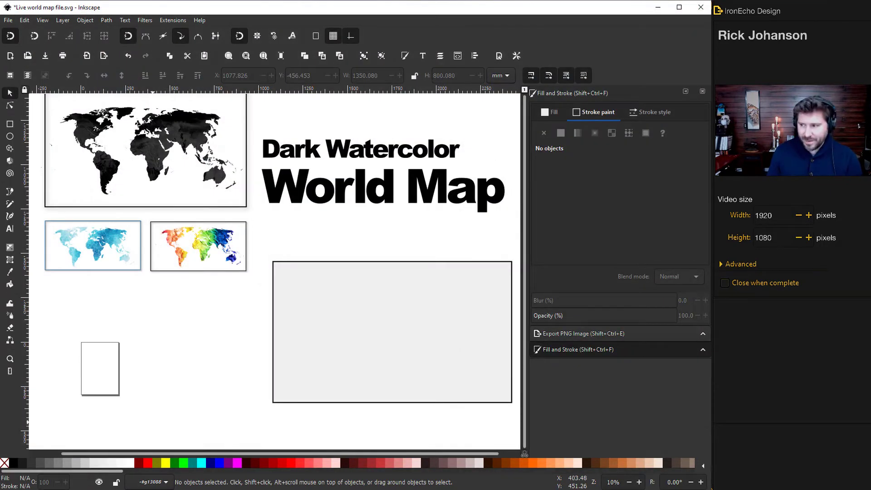
Import world.svg as editable objects, enlarge it to about 1006 mm wide, and move it below the rectangle.
{"action": "left_click_drag", "start_coordinate": [189, 376], "coordinate": [210, 369]}
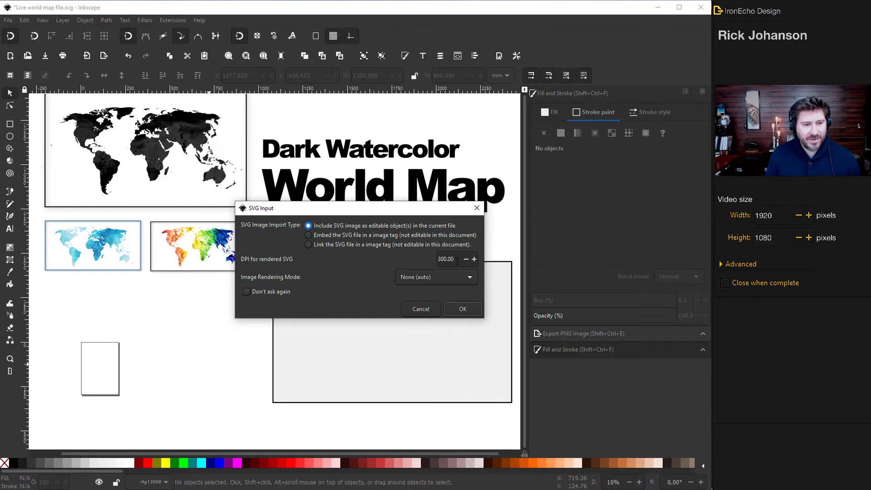
{"action": "left_click", "coordinate": [463, 308]}
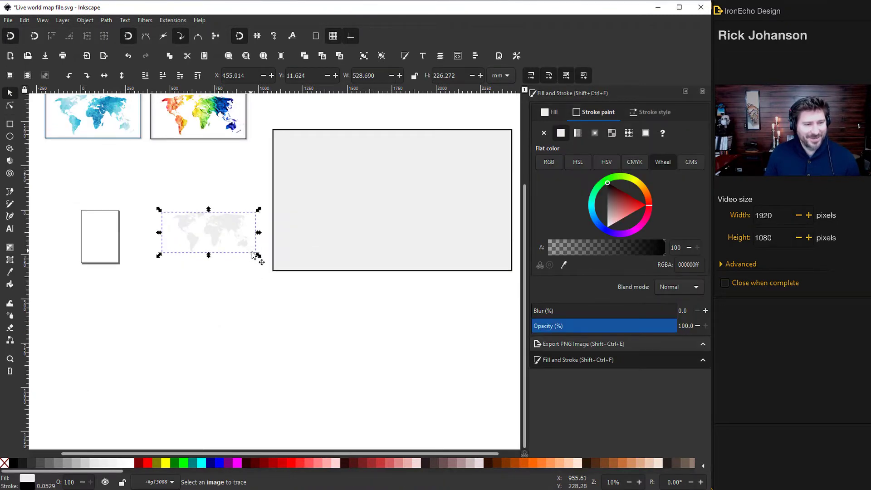
{"action": "left_click_drag", "start_coordinate": [258, 255], "coordinate": [298, 287]}
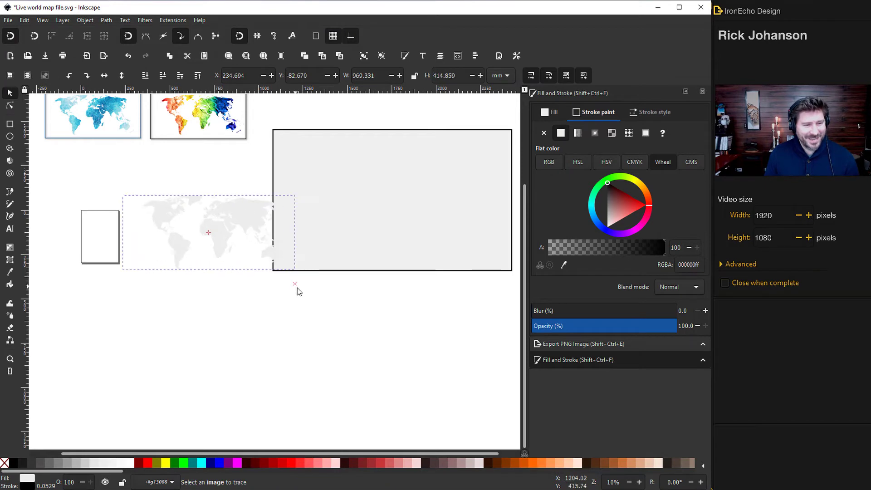
{"action": "left_click", "coordinate": [255, 297]}
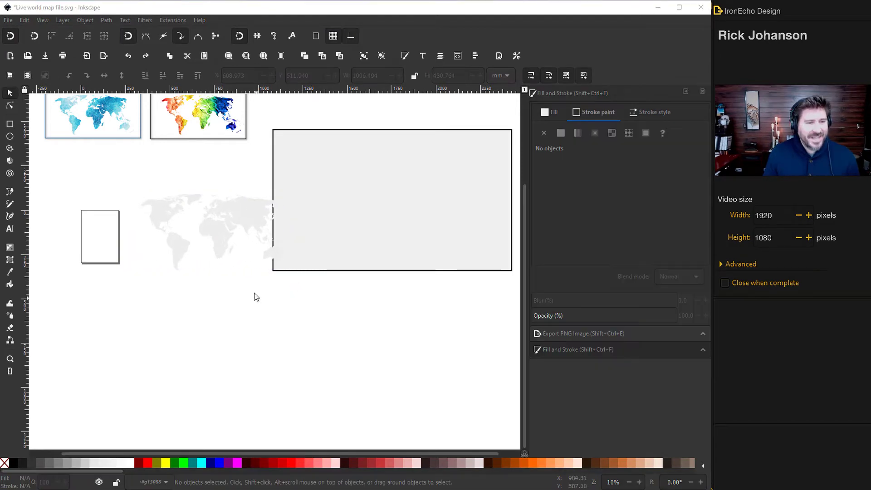
{"action": "left_click", "coordinate": [252, 223]}
{"action": "left_click_drag", "start_coordinate": [232, 339], "coordinate": [270, 354]}
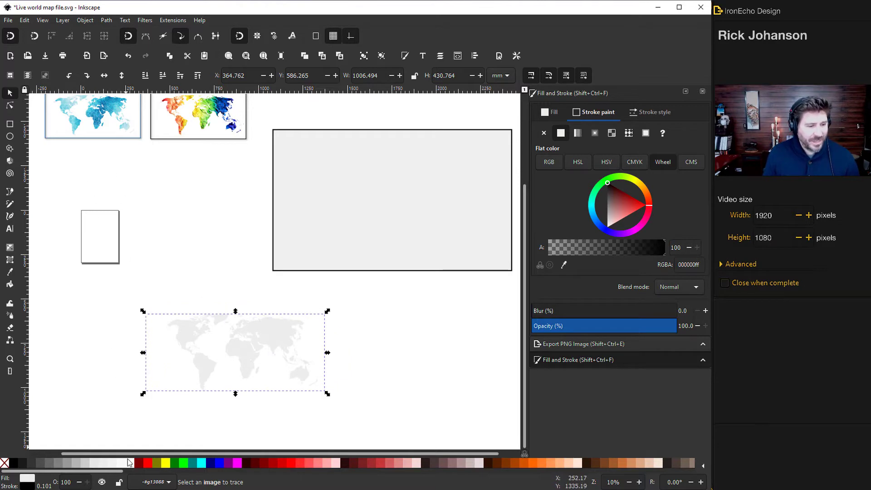
Bring the Pexels site forward in Chrome and dismiss the search suggestions.
{"action": "mouse_move", "coordinate": [104, 489]}
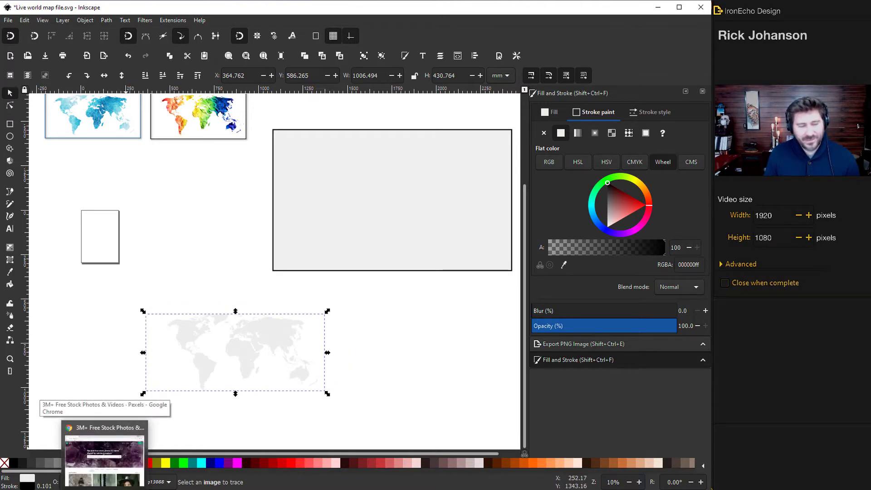
{"action": "left_click", "coordinate": [104, 458]}
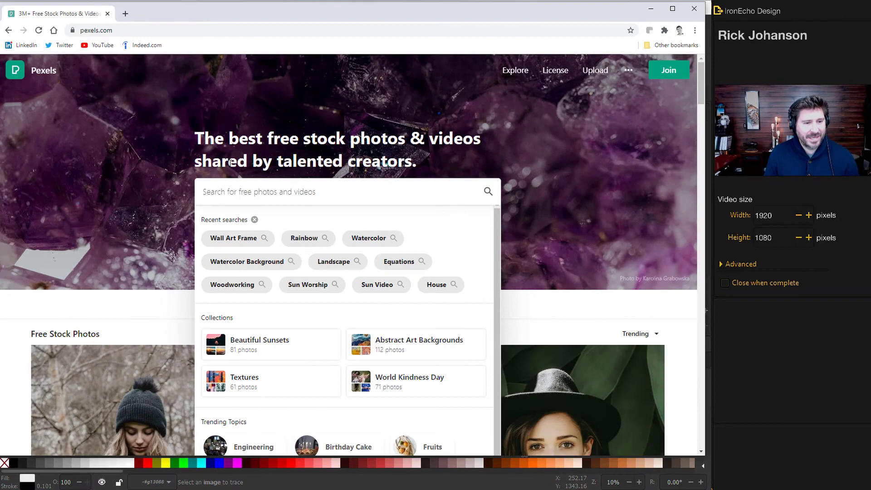
{"action": "left_click", "coordinate": [552, 299]}
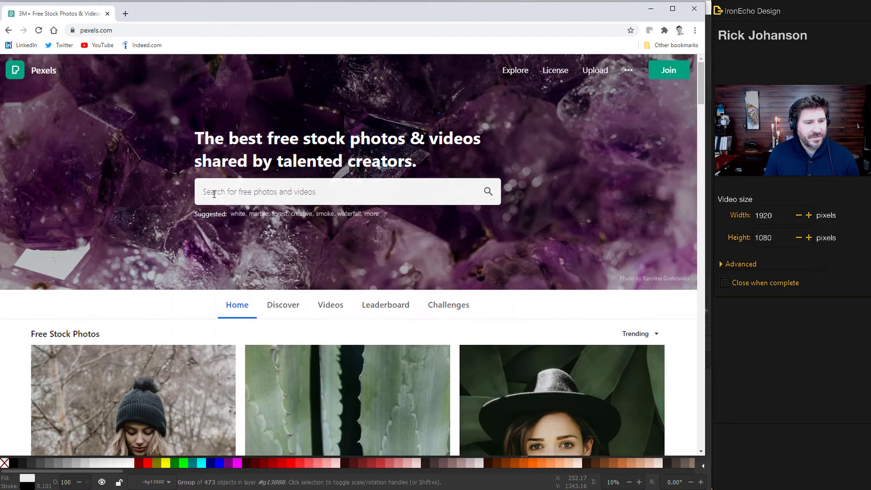
{"action": "scroll", "coordinate": [216, 252], "scroll_direction": "down", "scroll_amount": 3}
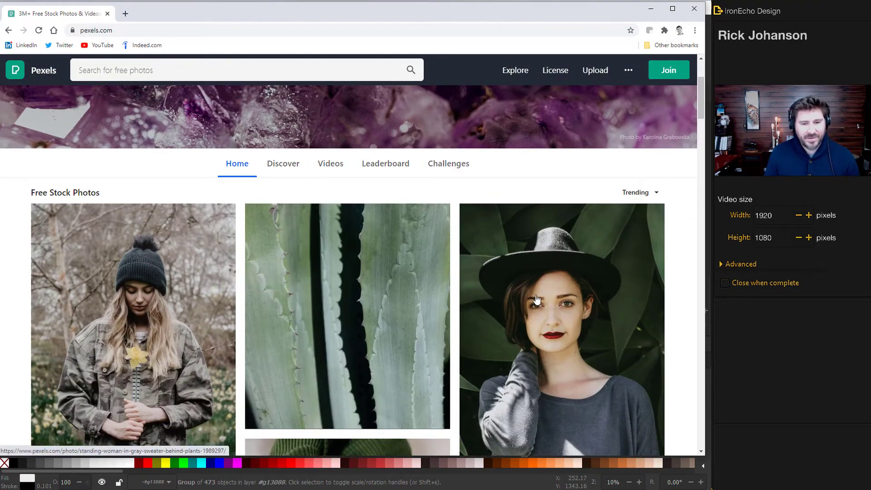
{"action": "scroll", "coordinate": [409, 306], "scroll_direction": "up", "scroll_amount": 3}
Search Pexels for 'watercolor' and download the Red-orange Waves Wallpaper photo.
{"action": "left_click", "coordinate": [268, 194]}
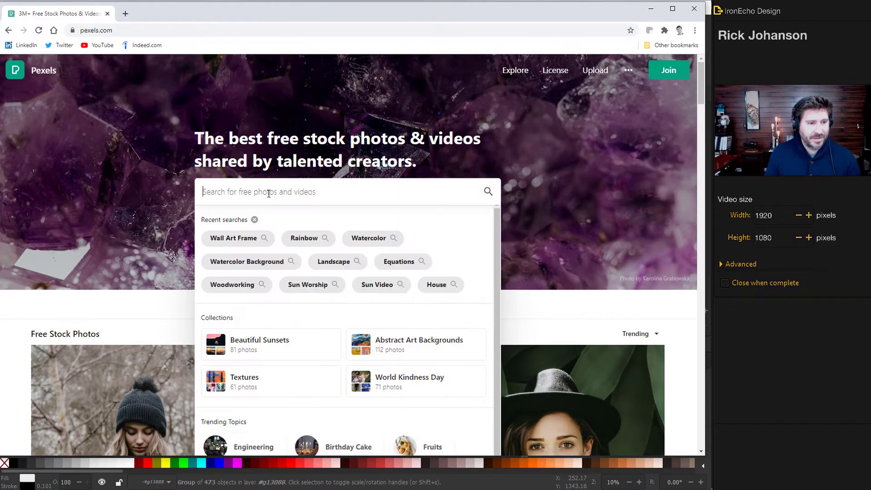
{"action": "type", "text": "watercolo"}
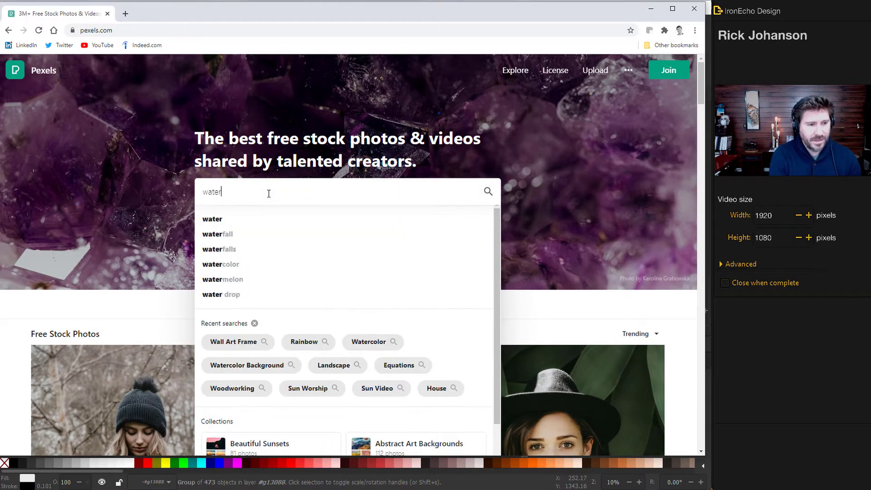
{"action": "type", "text": "r"}
{"action": "key", "text": "Return"}
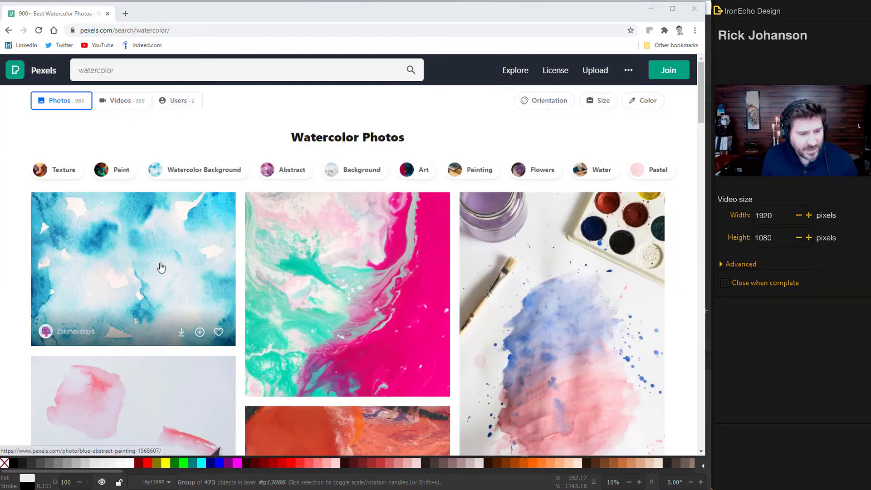
{"action": "scroll", "coordinate": [500, 284], "scroll_direction": "down", "scroll_amount": 4}
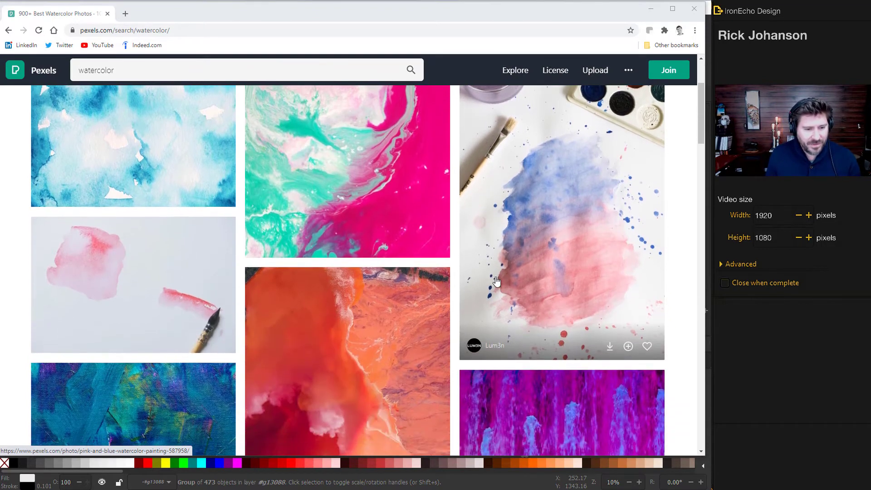
{"action": "scroll", "coordinate": [497, 282], "scroll_direction": "down", "scroll_amount": 2}
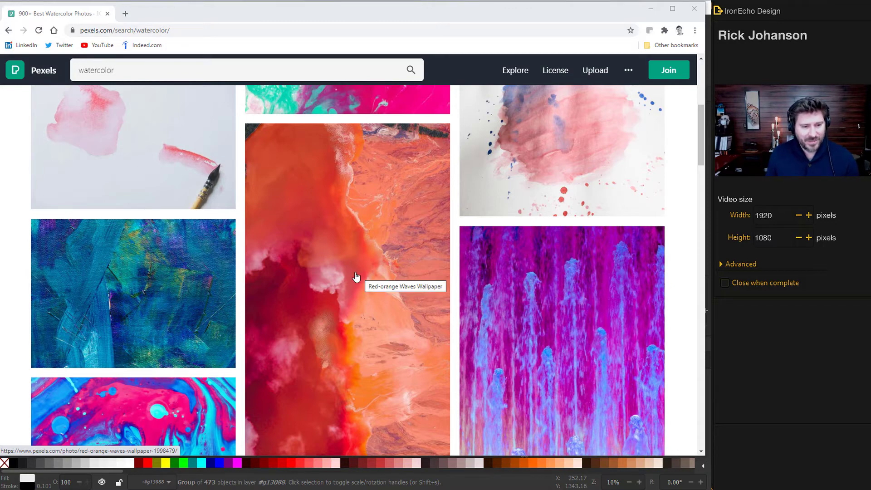
{"action": "scroll", "coordinate": [363, 295], "scroll_direction": "down", "scroll_amount": 1}
{"action": "left_click", "coordinate": [390, 423]}
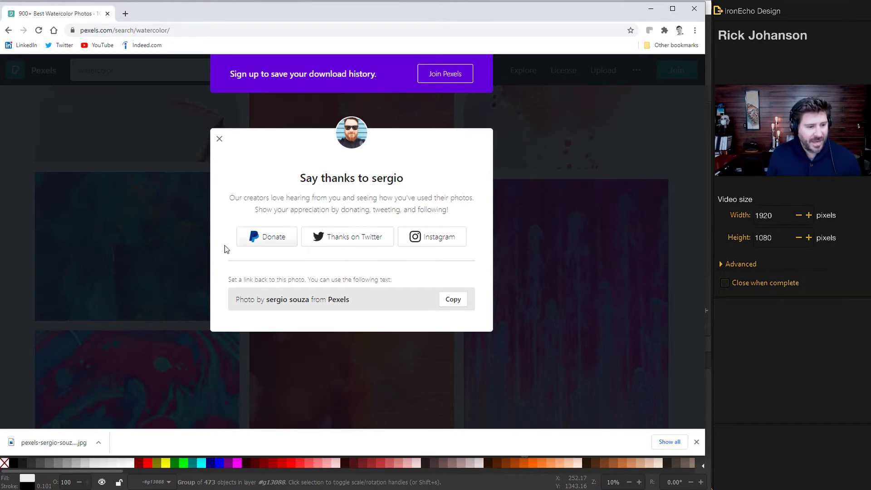
Paste the red-orange photo into the Inkscape document as an embedded image.
{"action": "key", "text": "alt+Tab"}
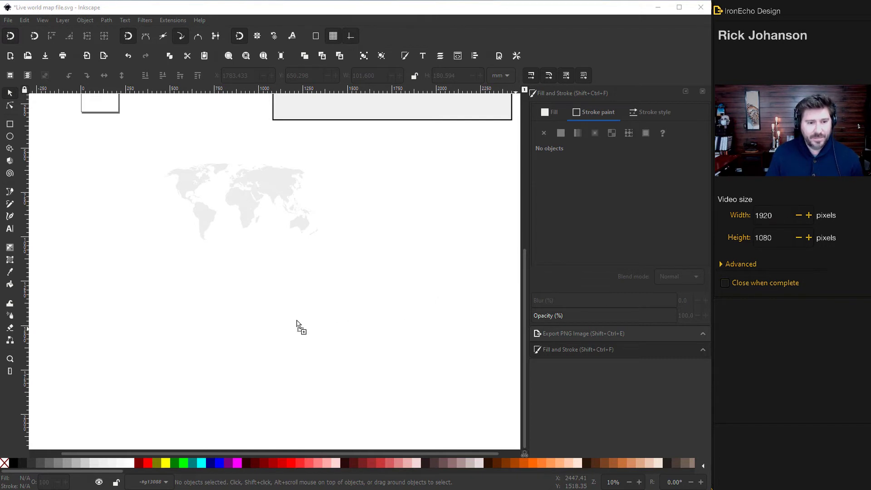
{"action": "key", "text": "ctrl+v"}
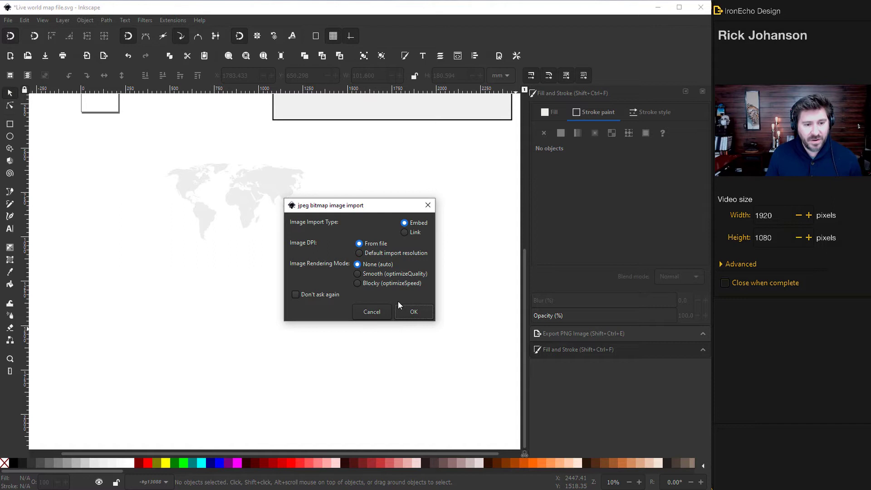
{"action": "left_click", "coordinate": [411, 312]}
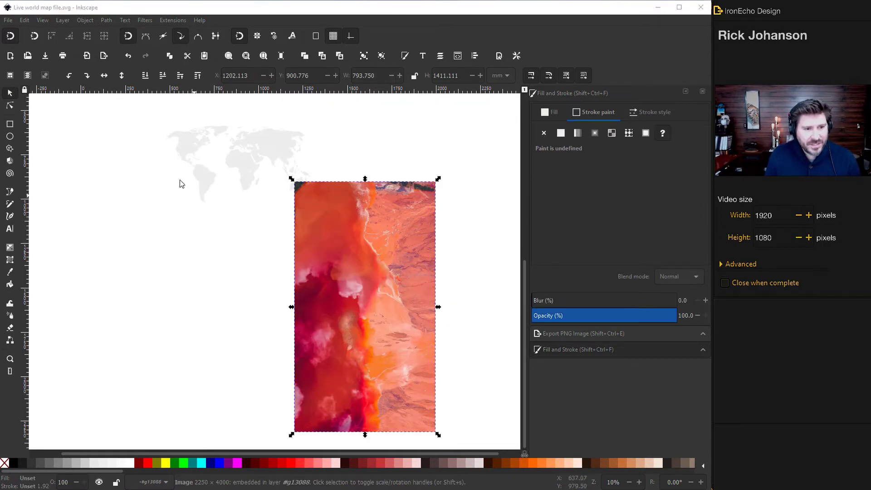
Save the document, then select the pasted red-orange photo.
{"action": "left_click", "coordinate": [9, 21]}
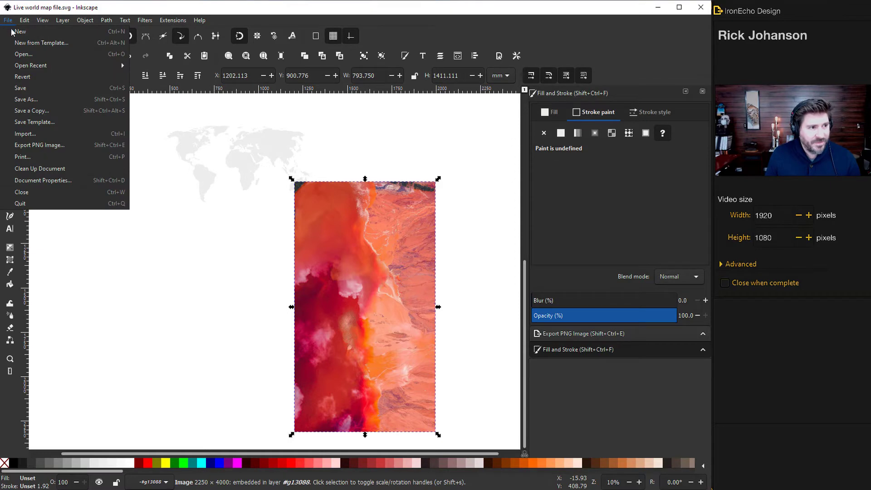
{"action": "left_click", "coordinate": [27, 88]}
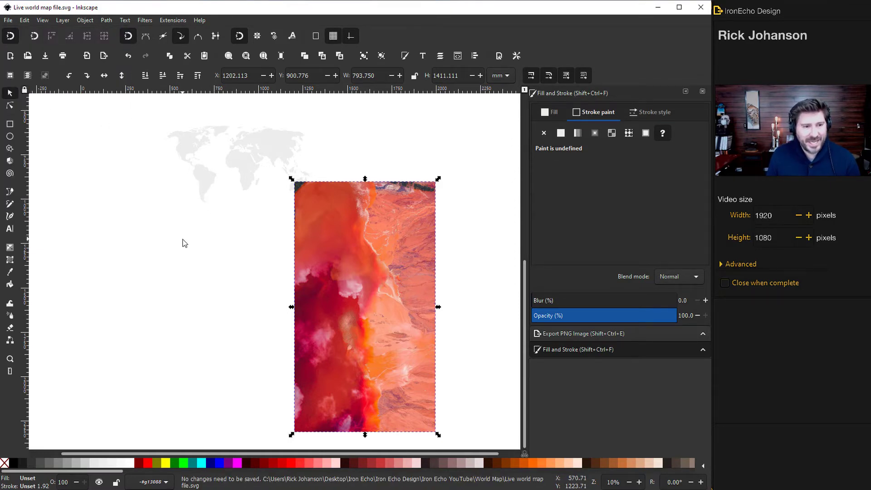
{"action": "left_click", "coordinate": [230, 242]}
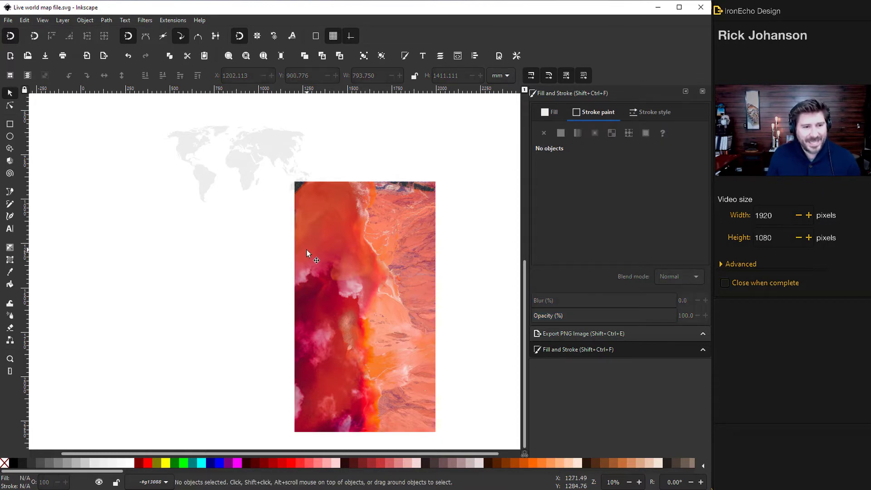
{"action": "left_click", "coordinate": [315, 210]}
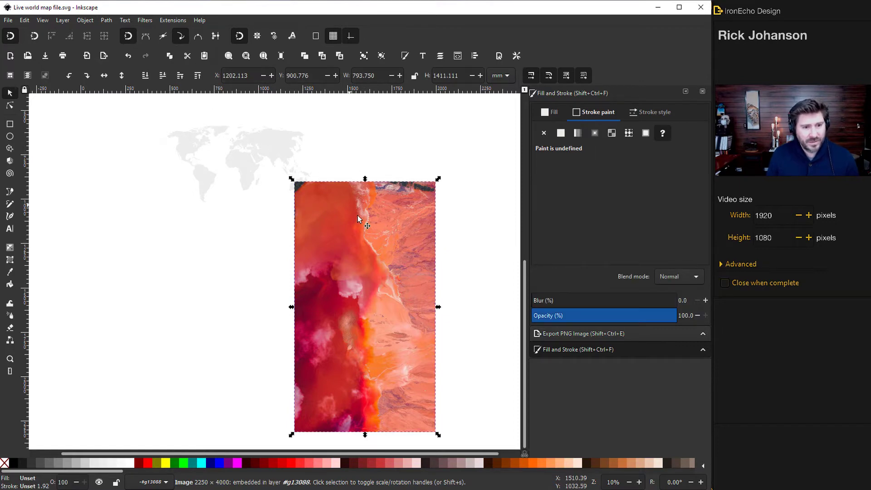
Open Trace Bitmap beside the photo, set Multiple scans with Colors to 12, and update the preview.
{"action": "left_click", "coordinate": [106, 21]}
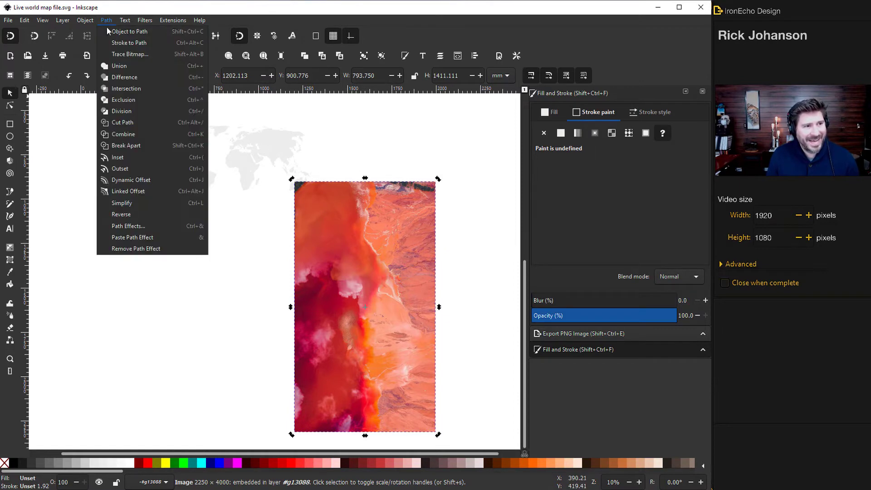
{"action": "left_click", "coordinate": [129, 54]}
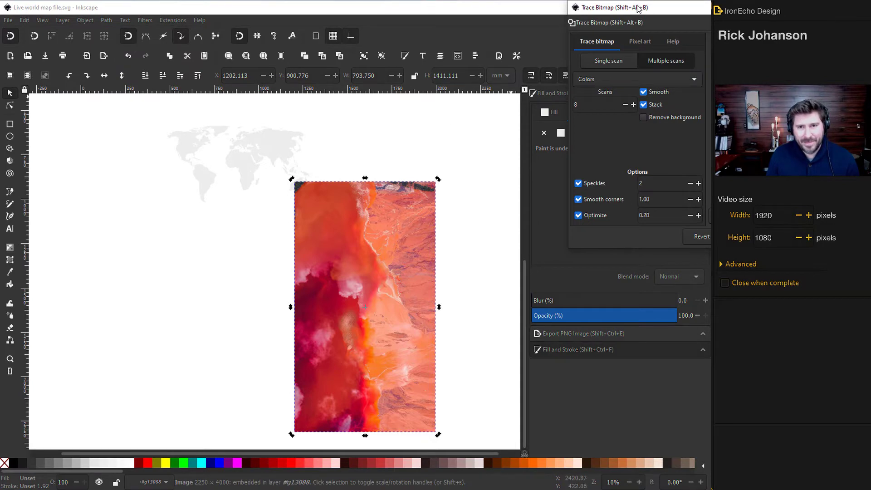
{"action": "left_click_drag", "start_coordinate": [639, 8], "coordinate": [516, 52]}
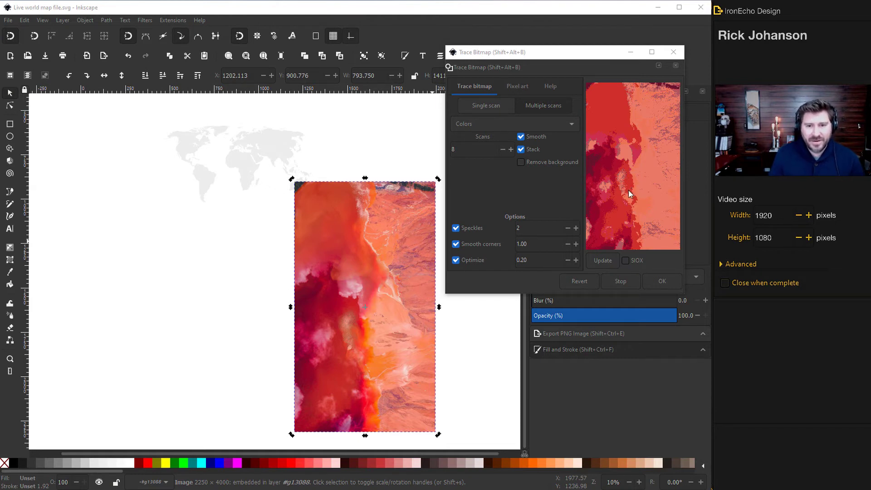
{"action": "left_click", "coordinate": [485, 152]}
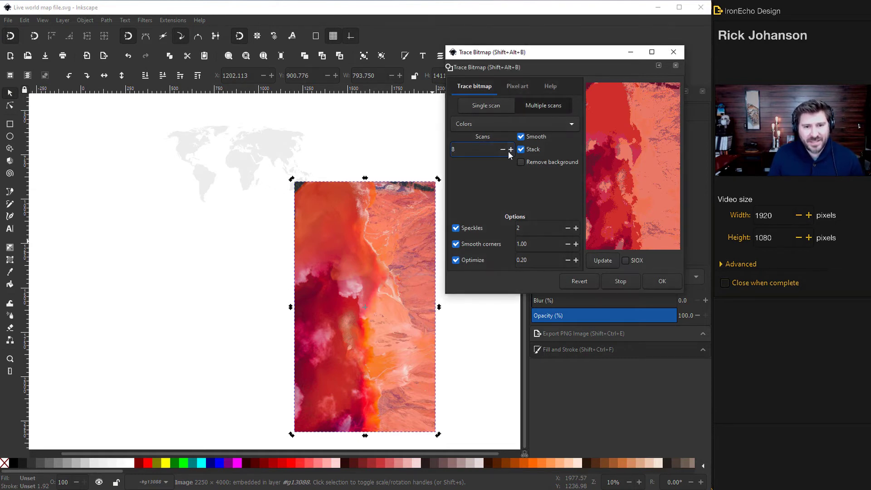
{"action": "scroll", "coordinate": [509, 151], "scroll_direction": "up", "scroll_amount": 4}
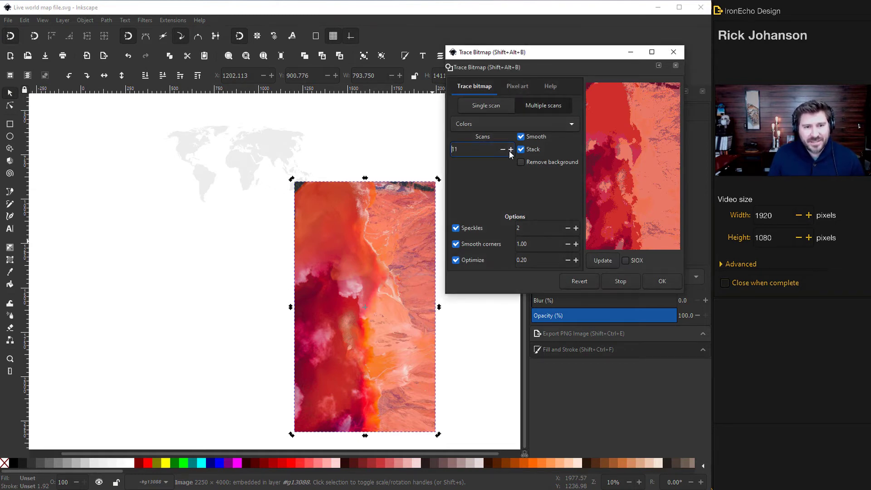
{"action": "left_click", "coordinate": [591, 259]}
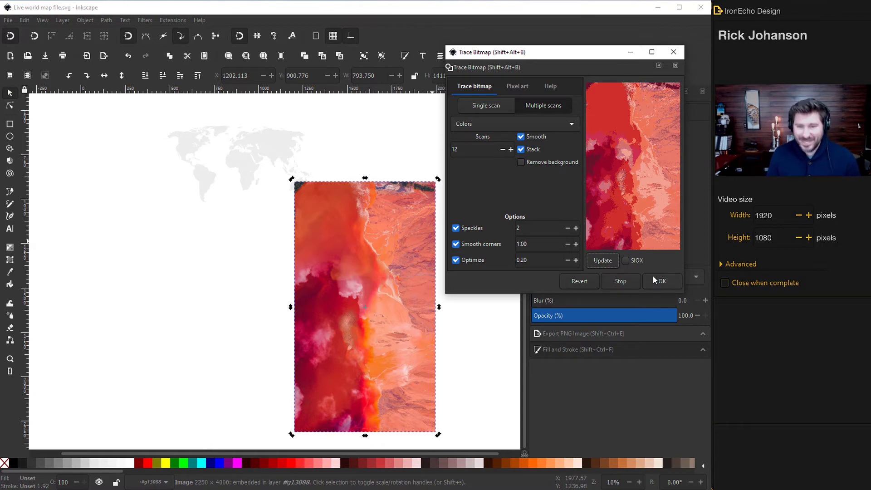
Apply the 12-colour trace and rotate the traced group 90° clockwise to landscape.
{"action": "left_click", "coordinate": [662, 281]}
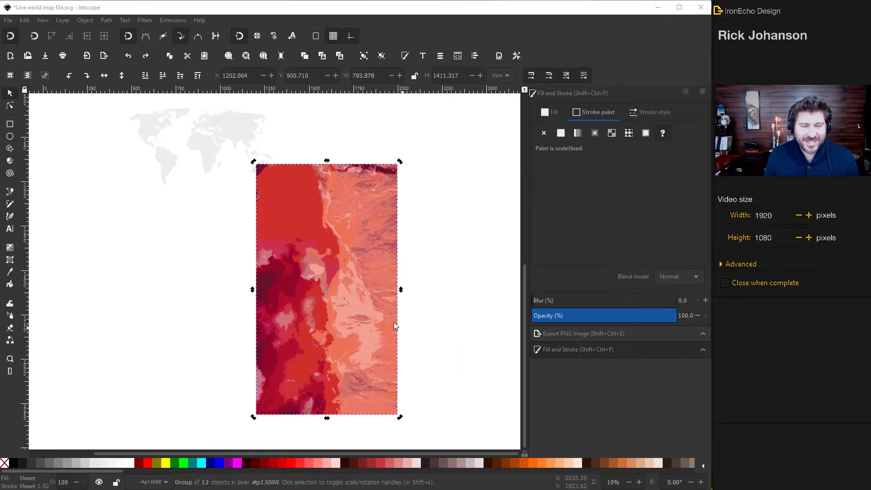
{"action": "left_click", "coordinate": [358, 273]}
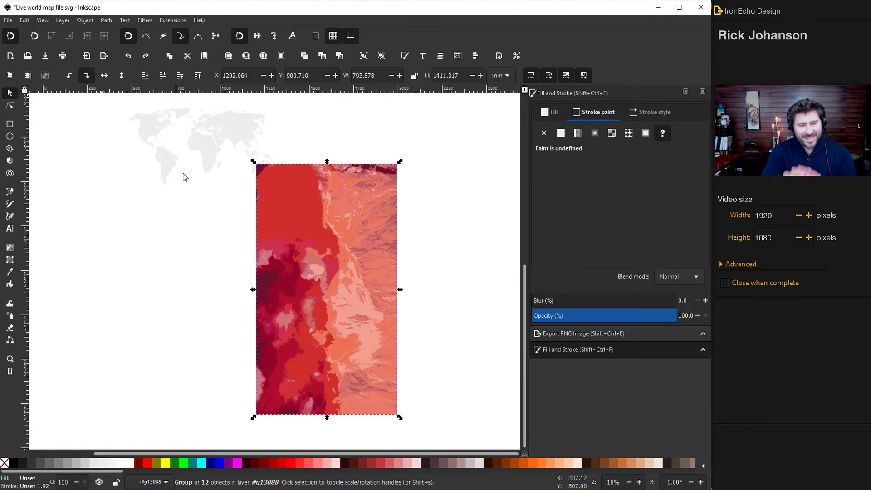
{"action": "key", "text": "ctrl+bracketright"}
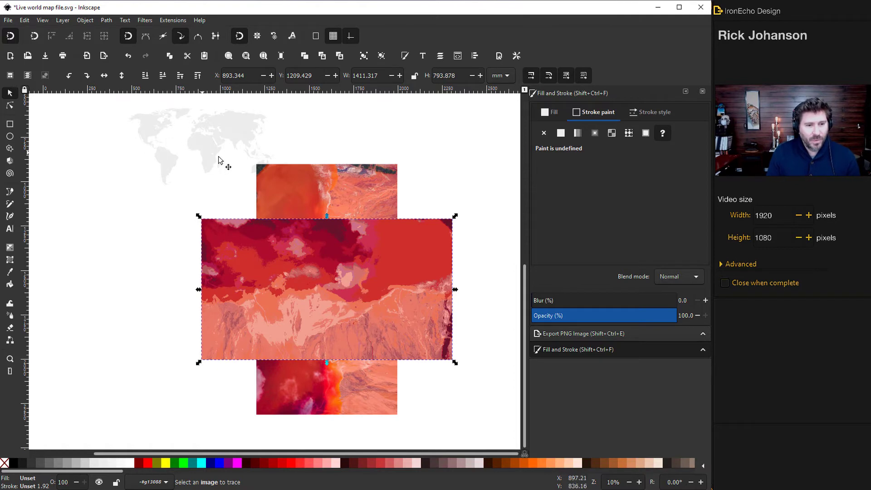
Delete the original vertical photo, then undo the image group's last move.
{"action": "left_click", "coordinate": [375, 193]}
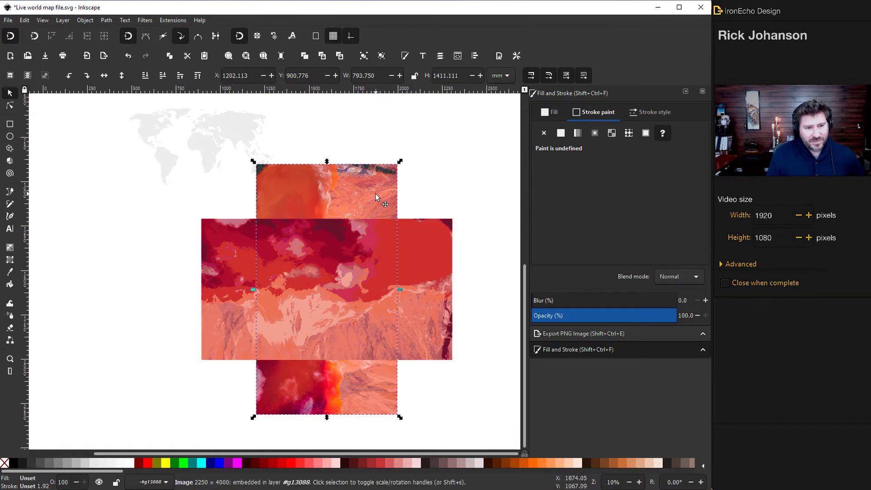
{"action": "key", "text": "Delete"}
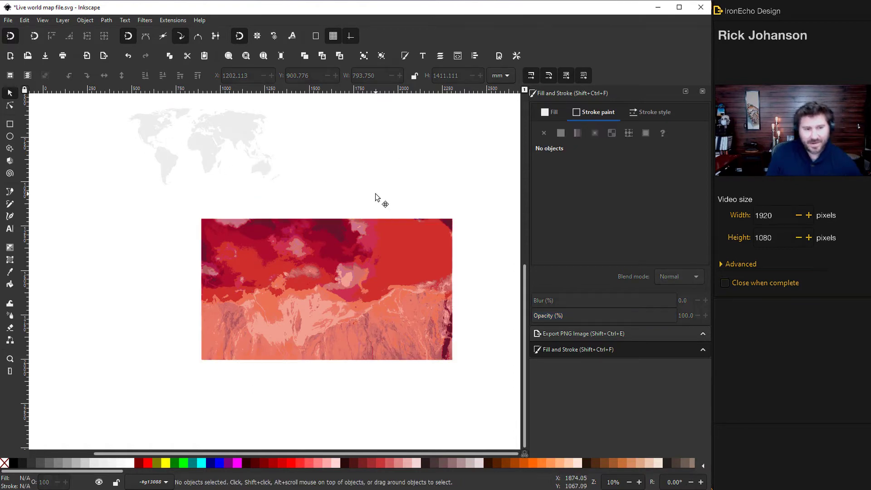
{"action": "key", "text": "ctrl+z"}
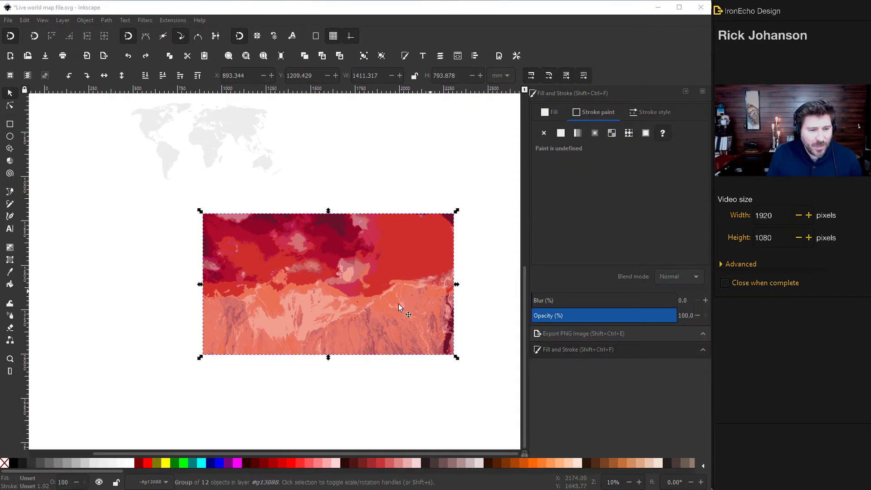
Raise the world map to the top and drag it onto the red image, at X 843.889, Y 1486.360.
{"action": "left_click", "coordinate": [202, 138]}
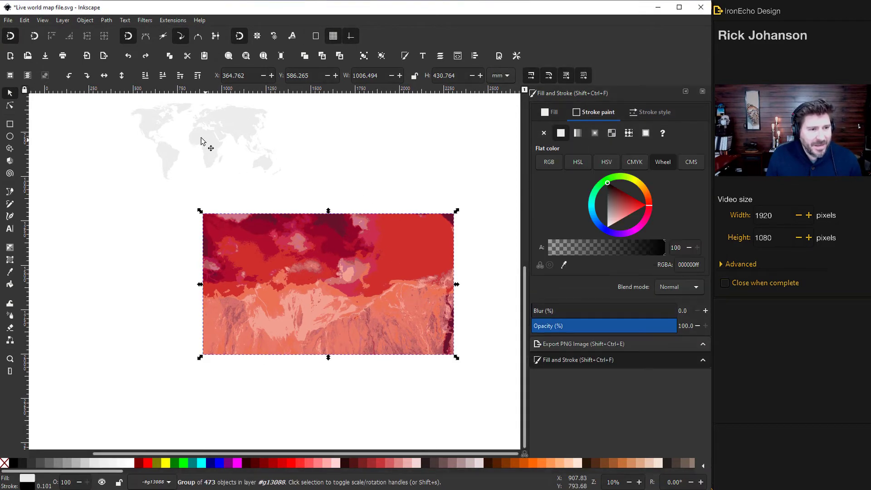
{"action": "left_click_drag", "start_coordinate": [202, 142], "coordinate": [219, 217]}
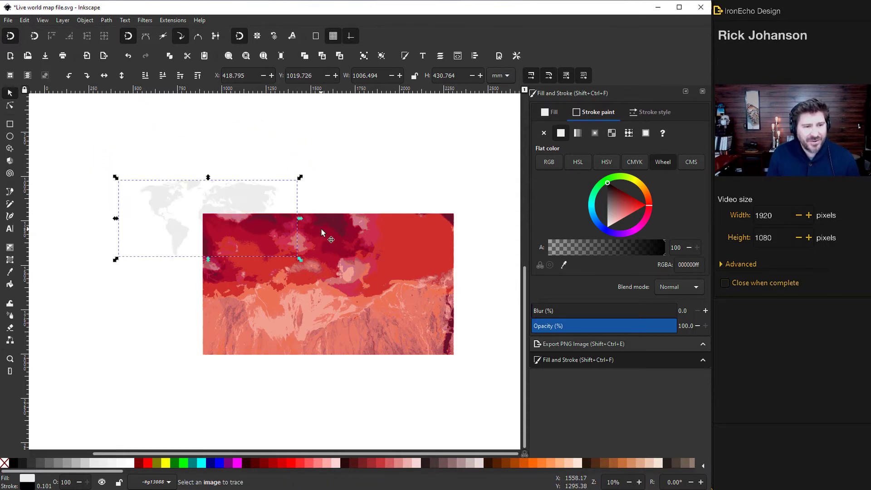
{"action": "left_click", "coordinate": [197, 78]}
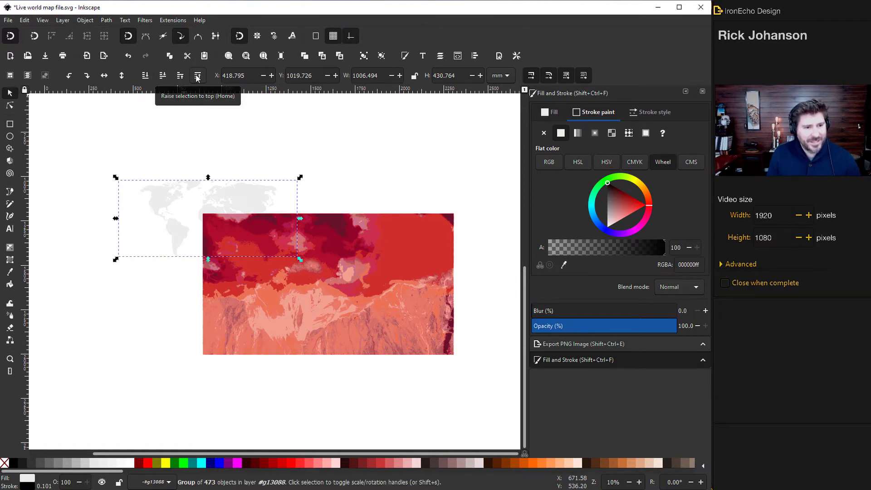
{"action": "left_click", "coordinate": [198, 78]}
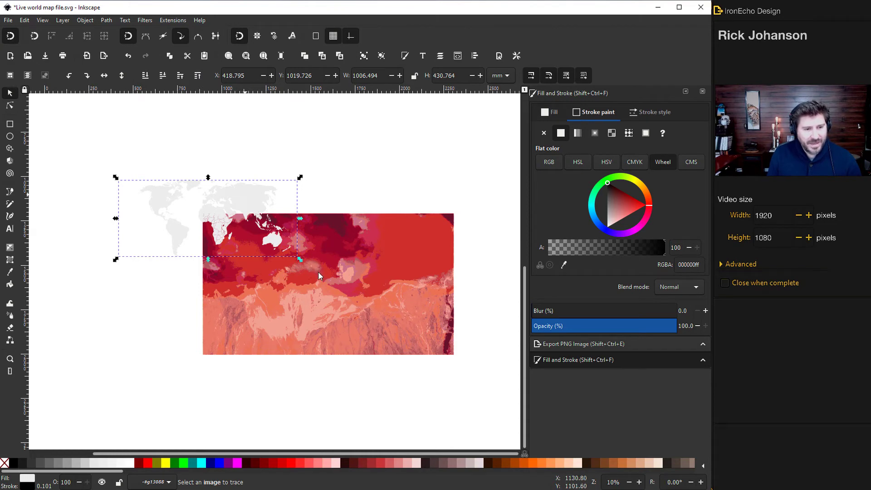
{"action": "left_click_drag", "start_coordinate": [219, 233], "coordinate": [295, 314]}
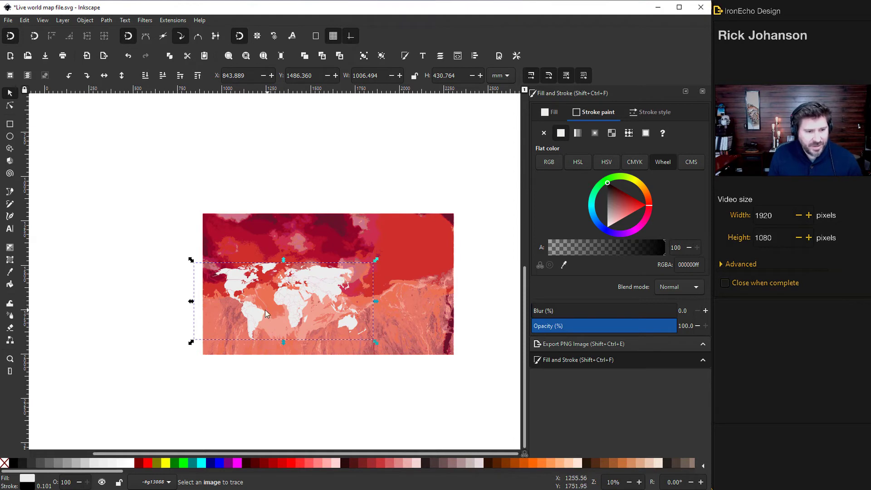
{"action": "scroll", "coordinate": [268, 304], "scroll_direction": "down", "scroll_amount": 2}
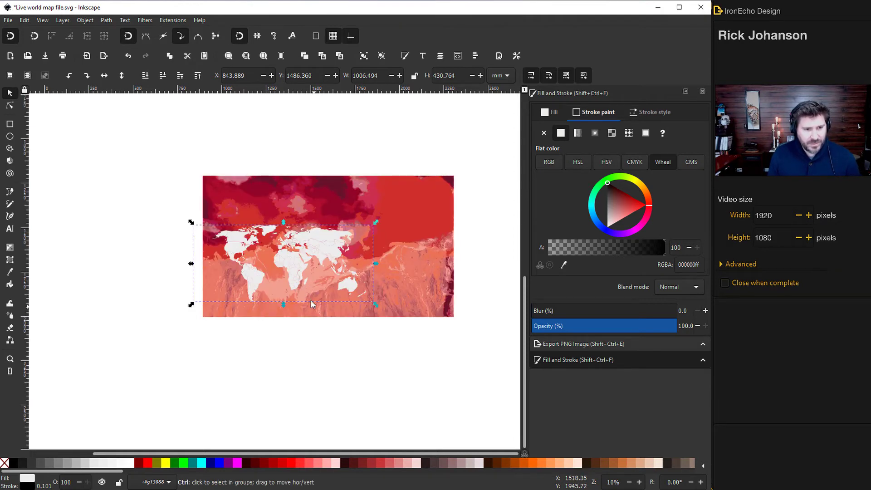
Fade the map to about 44% opacity, align it with the image's continents, then restore 100% opacity.
{"action": "scroll", "coordinate": [311, 301], "scroll_direction": "up", "scroll_amount": 3}
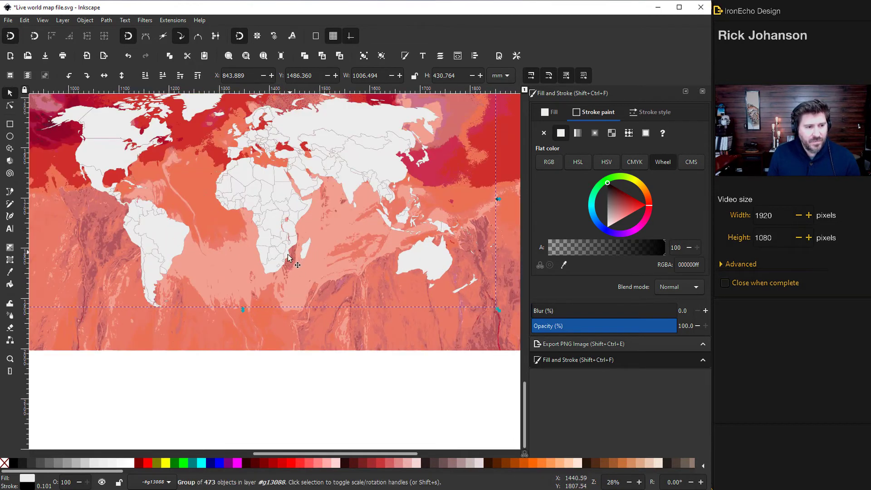
{"action": "scroll", "coordinate": [287, 255], "scroll_direction": "down", "scroll_amount": 2}
{"action": "scroll", "coordinate": [295, 227], "scroll_direction": "up", "scroll_amount": 6}
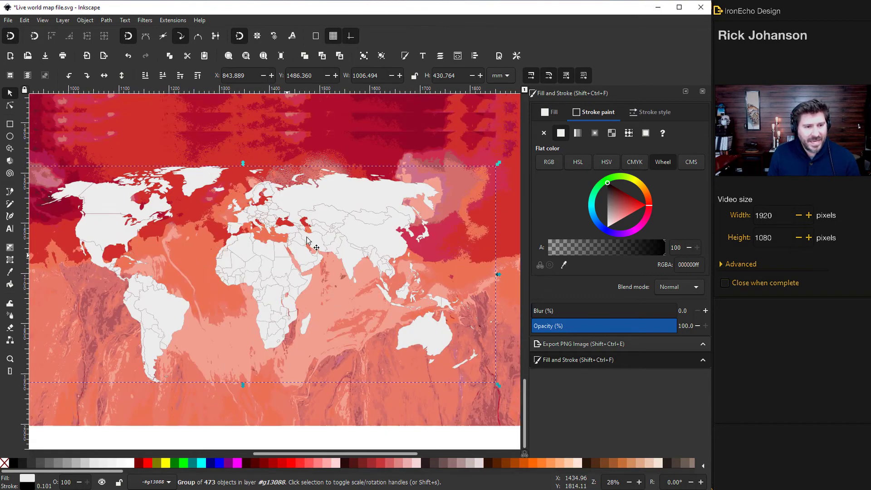
{"action": "left_click", "coordinate": [303, 201]}
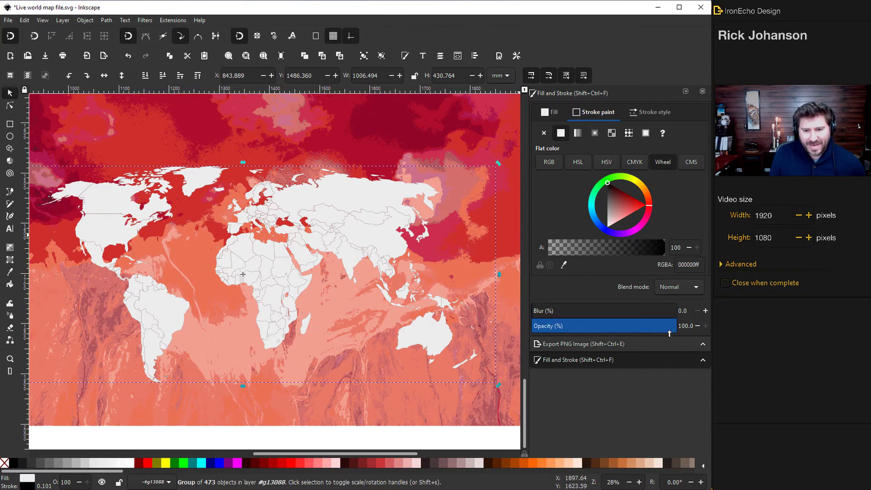
{"action": "left_click_drag", "start_coordinate": [669, 327], "coordinate": [595, 326]}
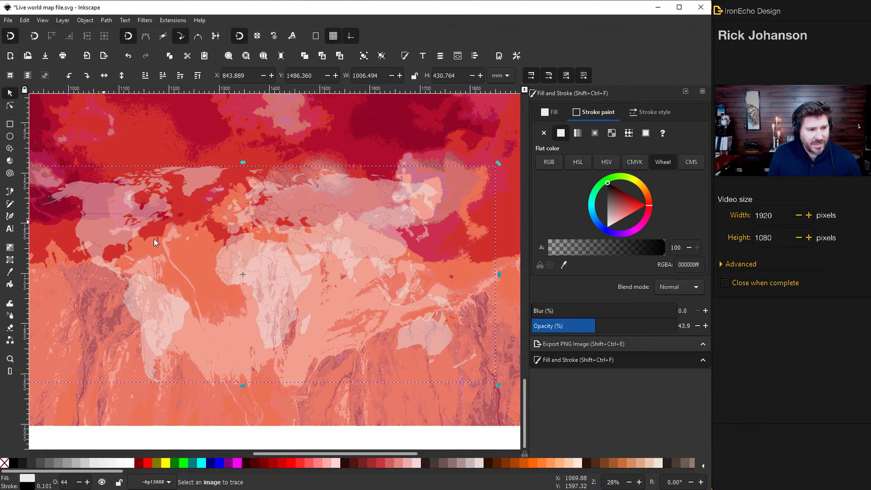
{"action": "left_click_drag", "start_coordinate": [167, 244], "coordinate": [183, 252]}
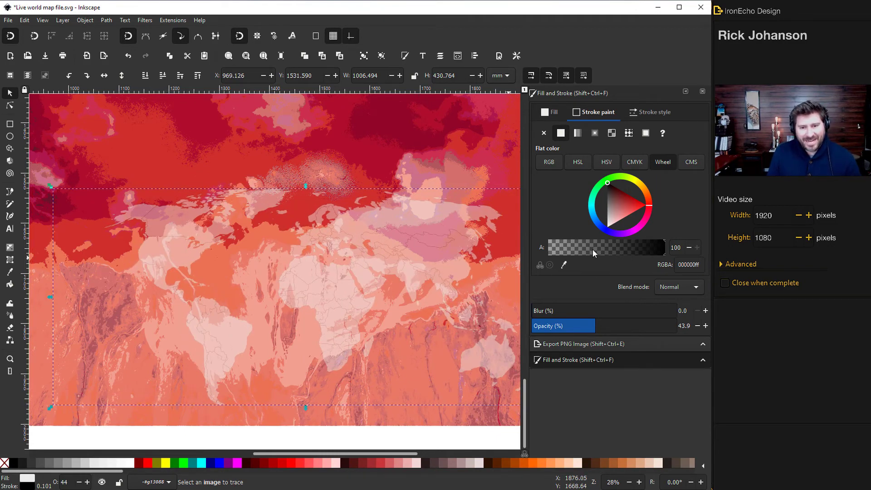
{"action": "left_click_drag", "start_coordinate": [647, 329], "coordinate": [685, 335]}
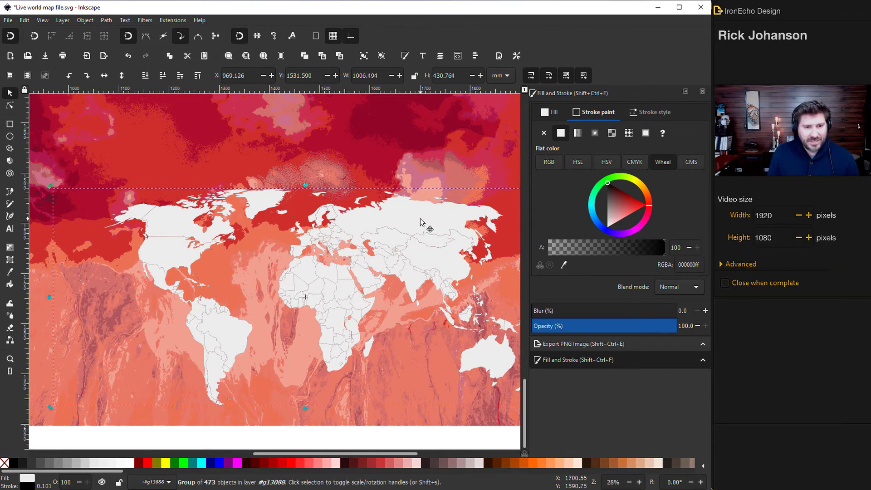
Fill the selected world map with pure white after briefly trying dark maroon.
{"action": "left_click", "coordinate": [243, 464]}
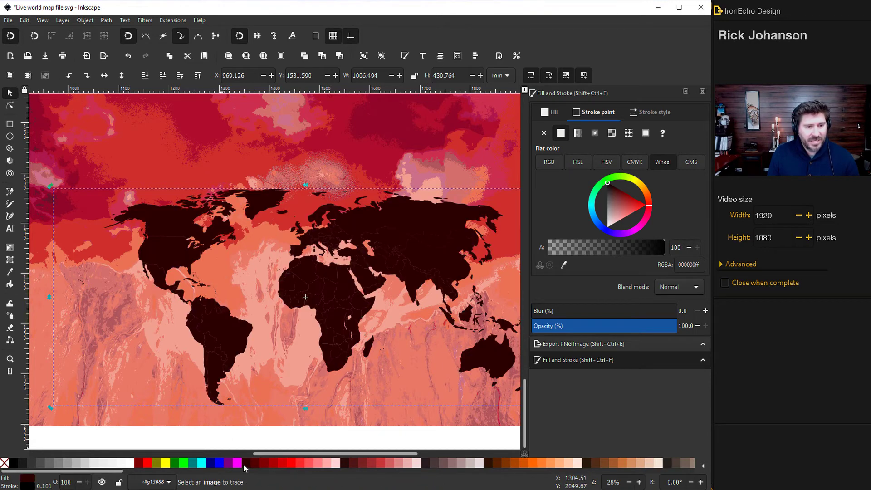
{"action": "left_click", "coordinate": [130, 464]}
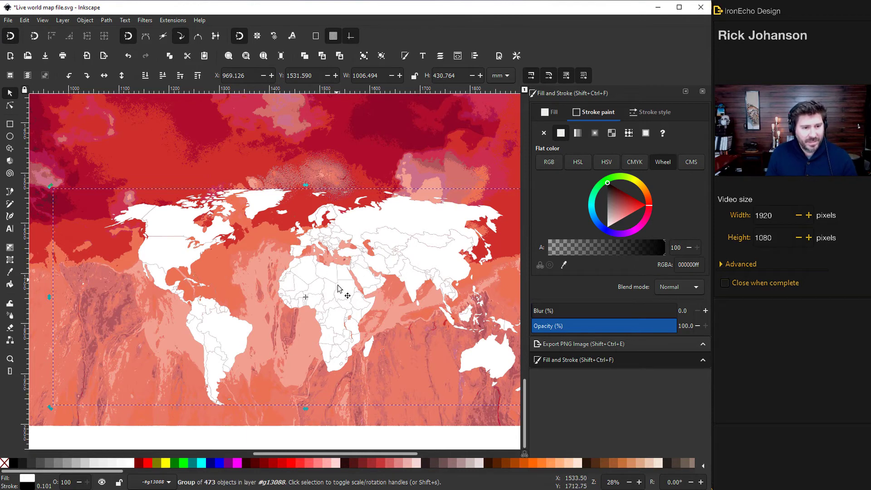
{"action": "scroll", "coordinate": [325, 303], "scroll_direction": "down", "scroll_amount": 2}
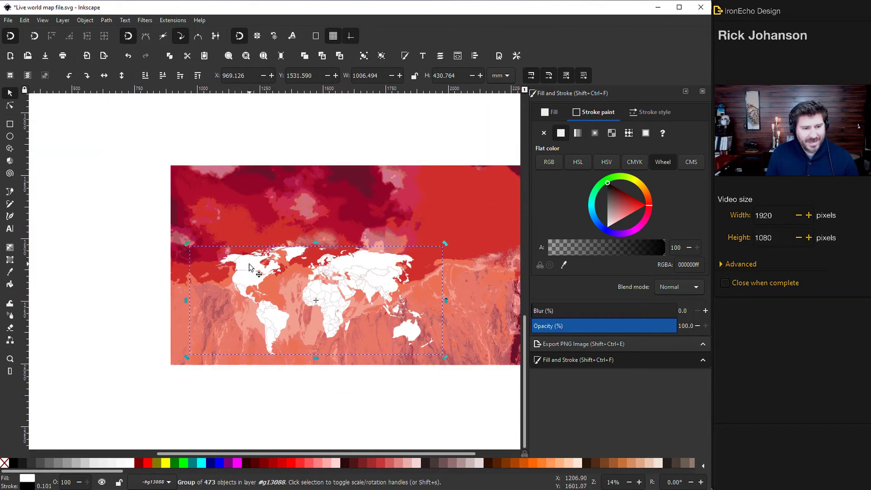
Clip the red-orange image to the world map's shape with Object > Clip > Set.
{"action": "left_click", "coordinate": [228, 216], "text": "shift"}
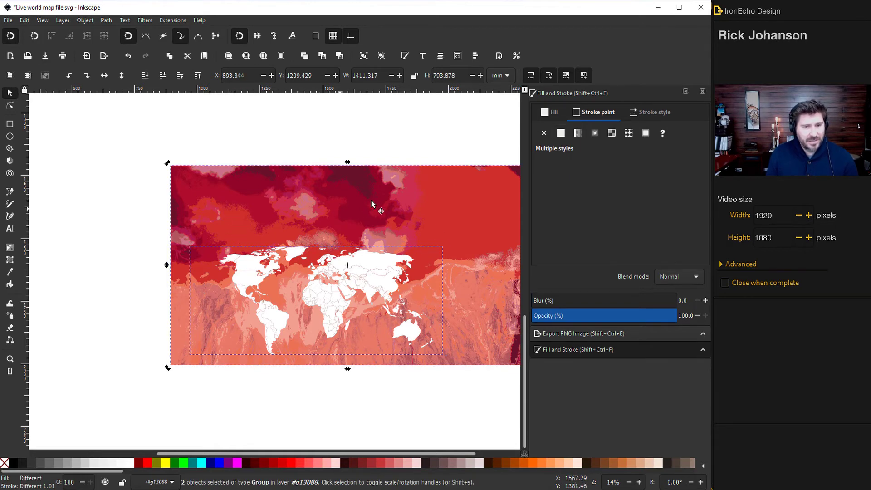
{"action": "left_click", "coordinate": [86, 20]}
{"action": "mouse_move", "coordinate": [96, 125]}
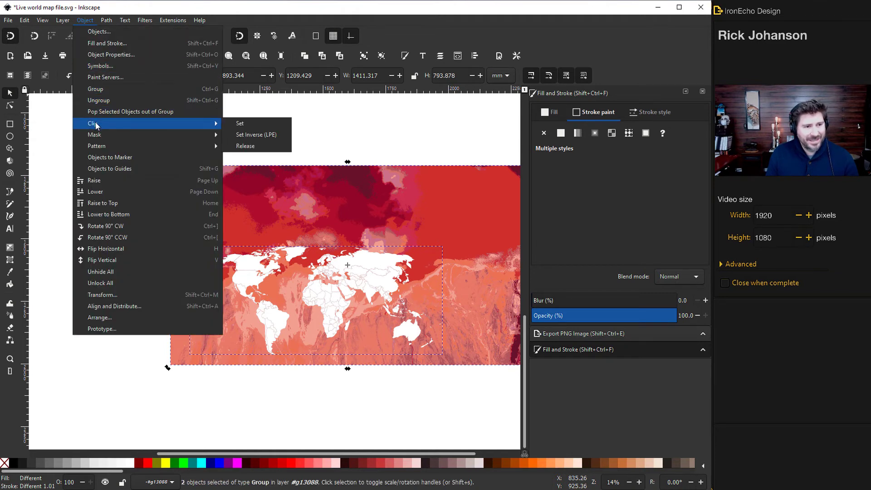
{"action": "left_click", "coordinate": [239, 126]}
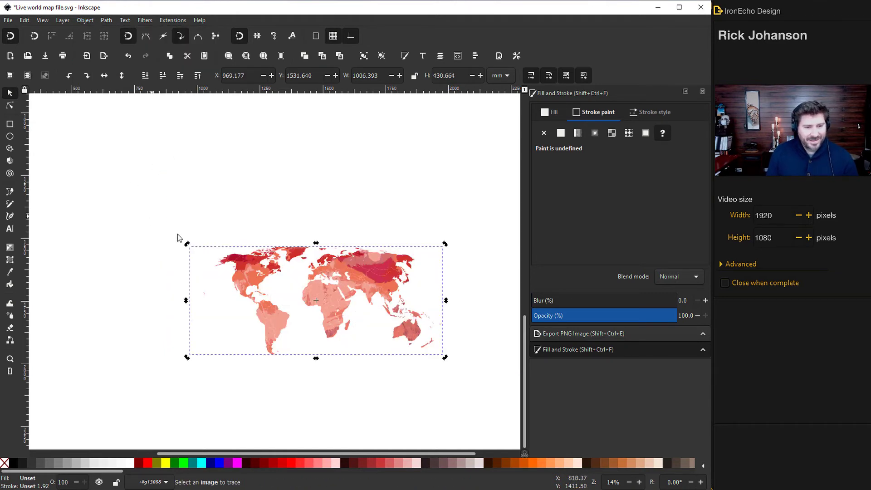
{"action": "scroll", "coordinate": [345, 280], "scroll_direction": "down", "scroll_amount": 2}
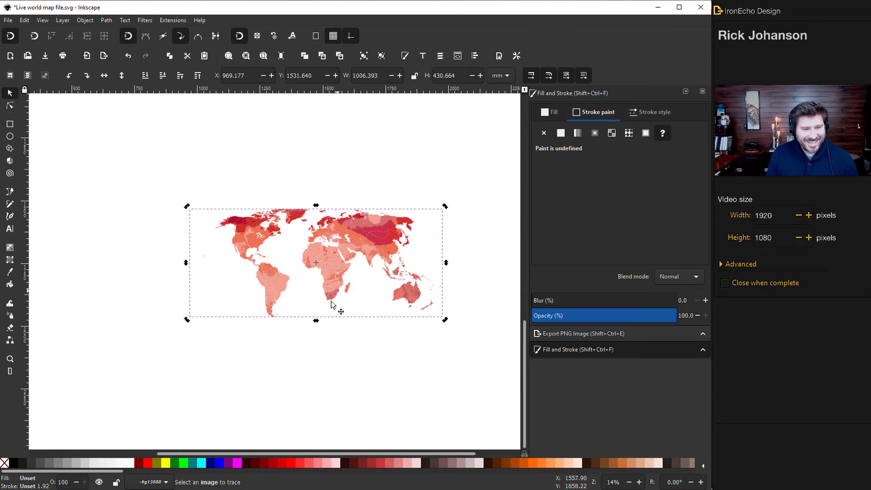
{"action": "left_click", "coordinate": [326, 334]}
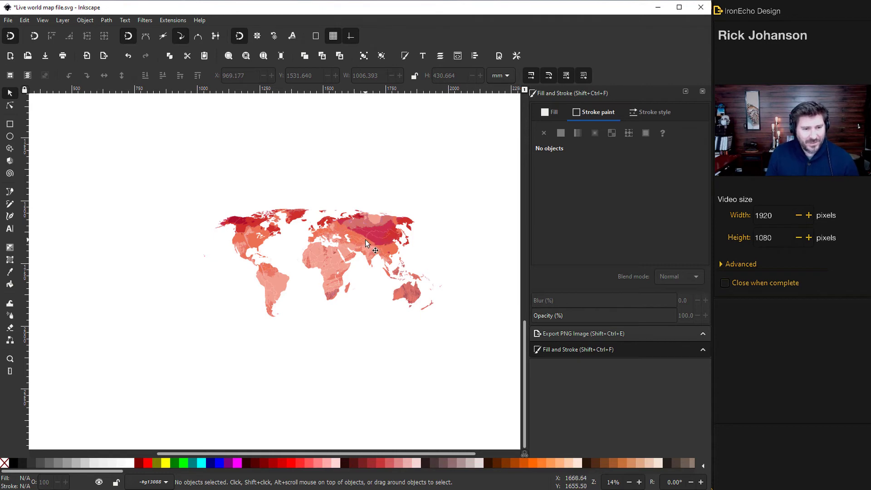
Preview a Simple blend filter on the clipped map with lighter orange colour c7863cff.
{"action": "left_click", "coordinate": [376, 231]}
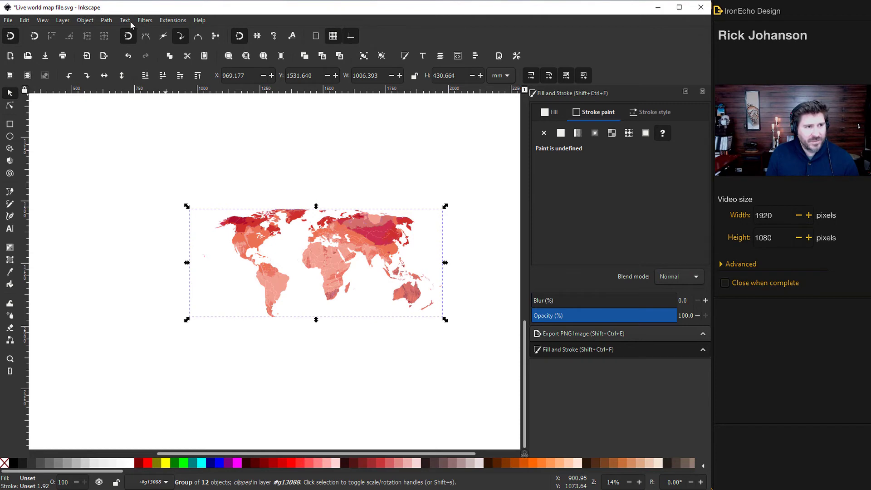
{"action": "left_click", "coordinate": [145, 21]}
{"action": "mouse_move", "coordinate": [163, 66]}
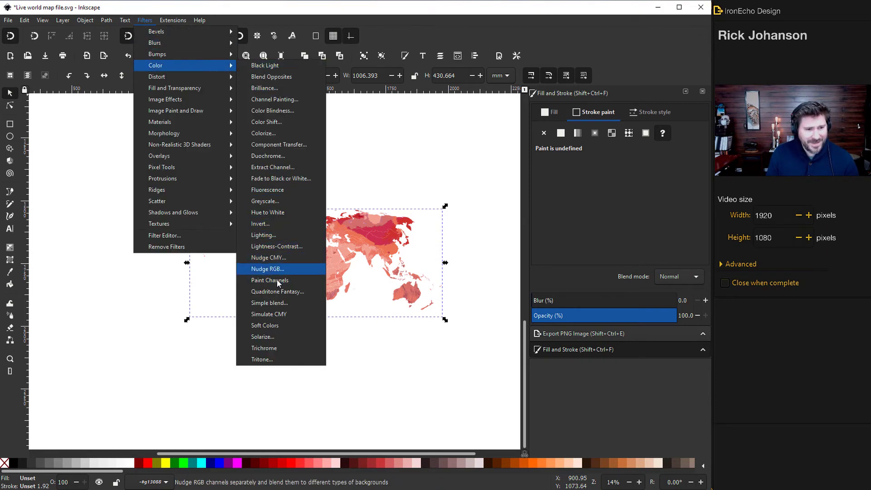
{"action": "left_click", "coordinate": [277, 303]}
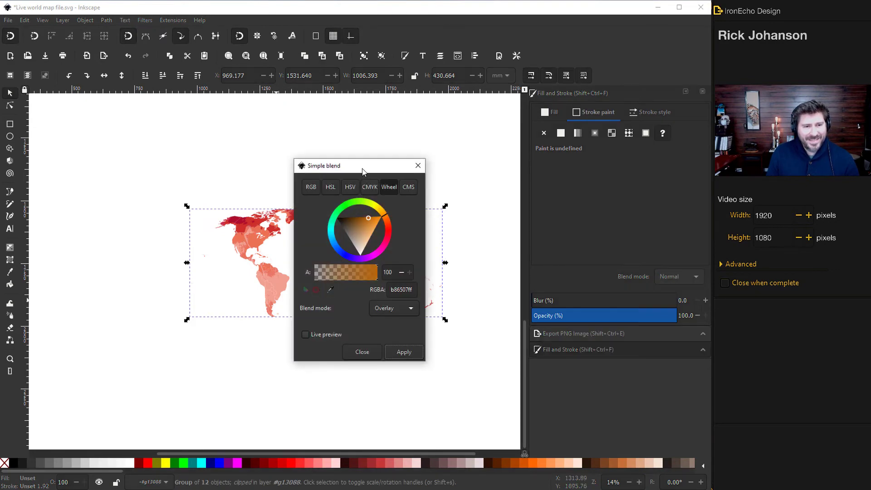
{"action": "left_click_drag", "start_coordinate": [362, 171], "coordinate": [529, 148]}
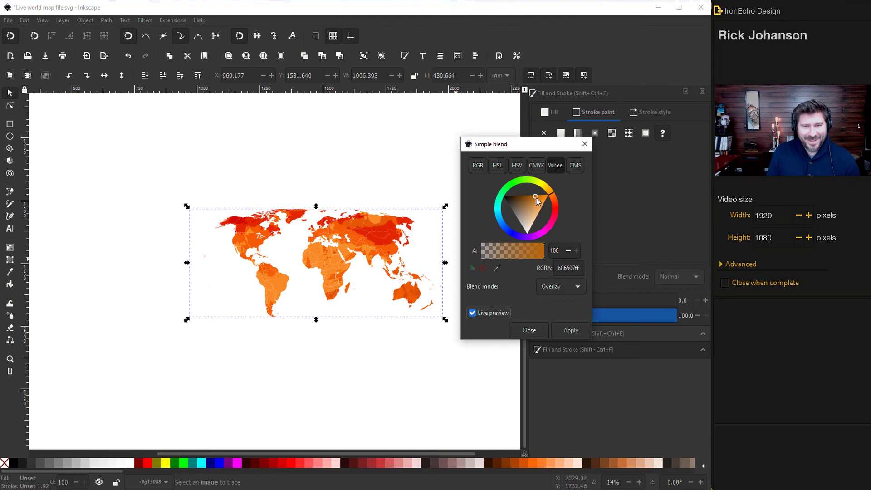
{"action": "left_click_drag", "start_coordinate": [536, 198], "coordinate": [535, 205]}
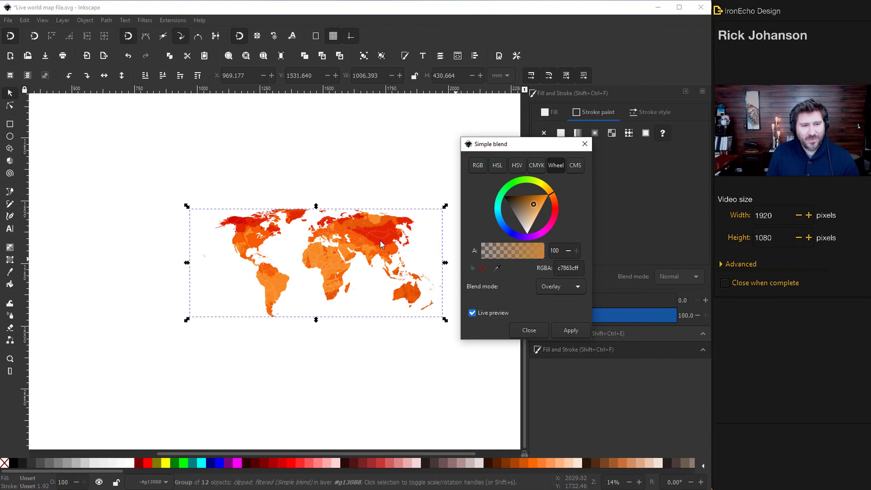
{"action": "left_click", "coordinate": [473, 313]}
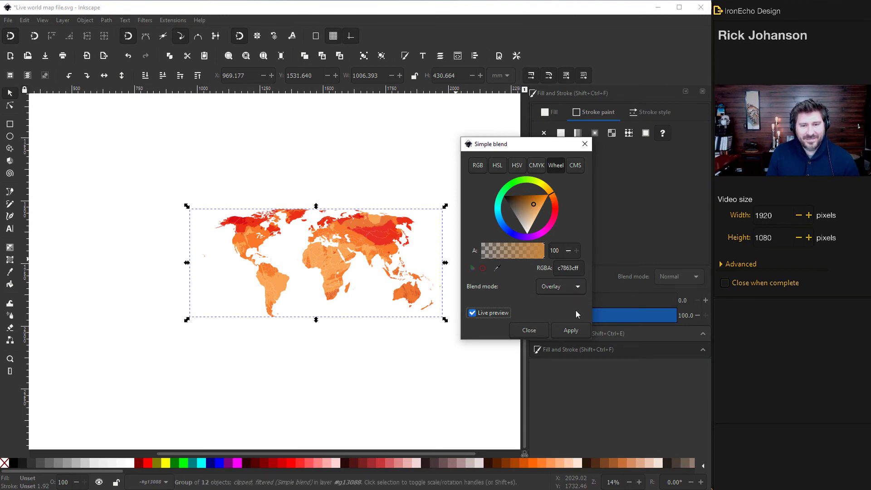
Set the blend mode to Screen, try blue, then settle on orange bf792dff.
{"action": "left_click", "coordinate": [578, 287]}
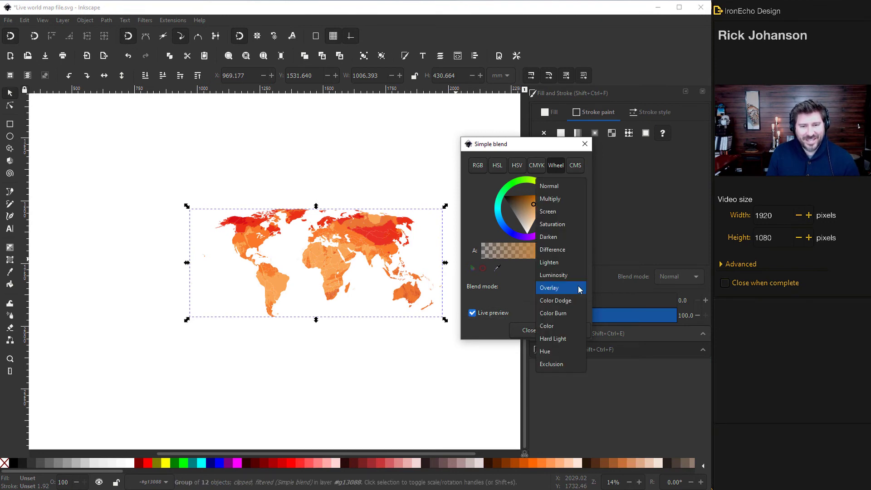
{"action": "left_click", "coordinate": [556, 239]}
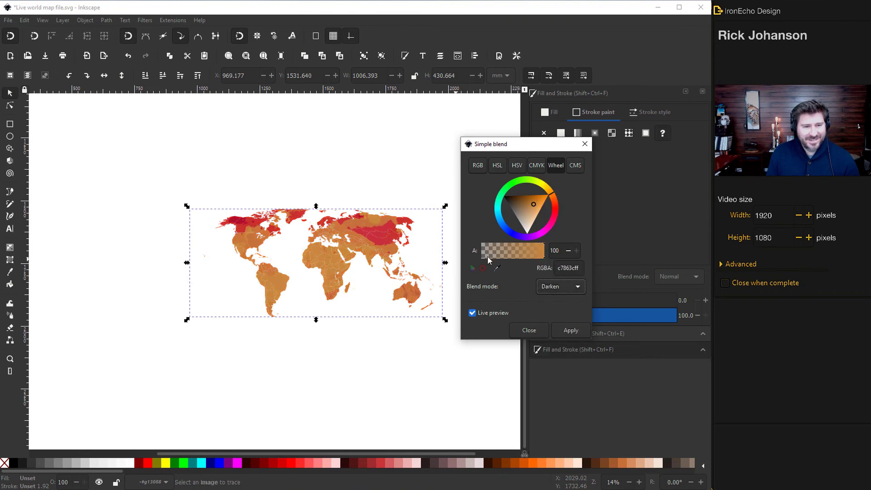
{"action": "left_click", "coordinate": [577, 286]}
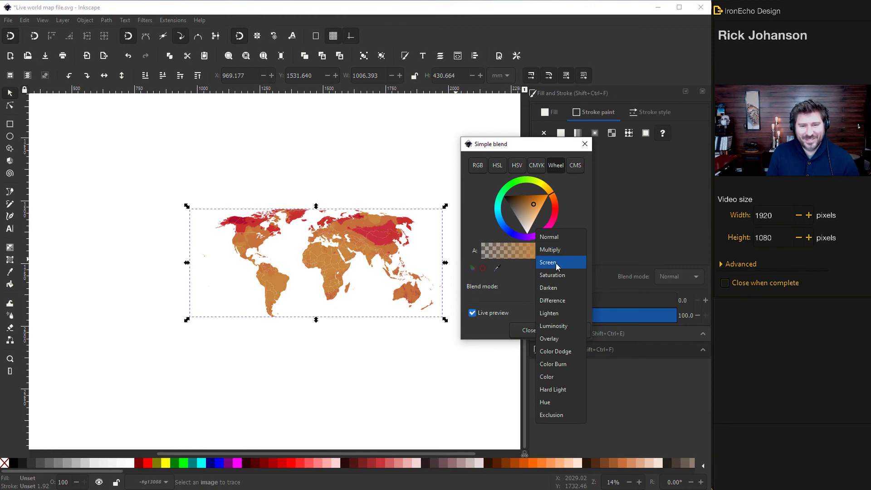
{"action": "left_click", "coordinate": [551, 263]}
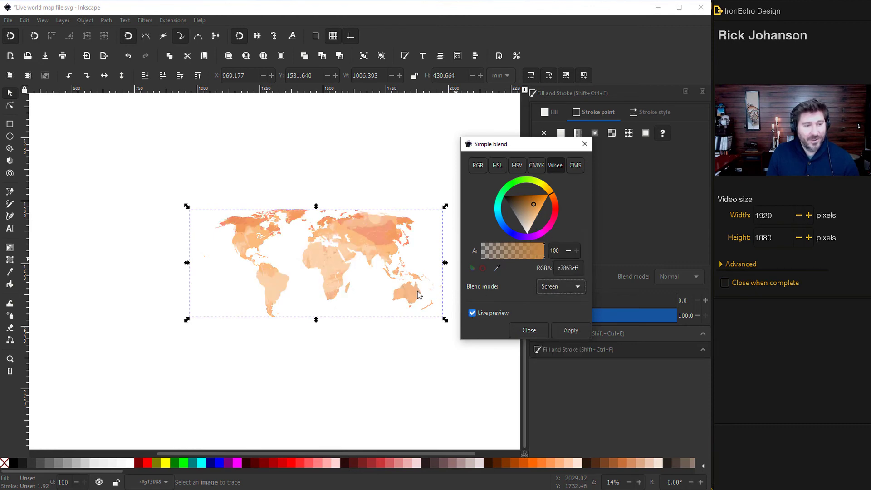
{"action": "left_click_drag", "start_coordinate": [549, 196], "coordinate": [501, 232]}
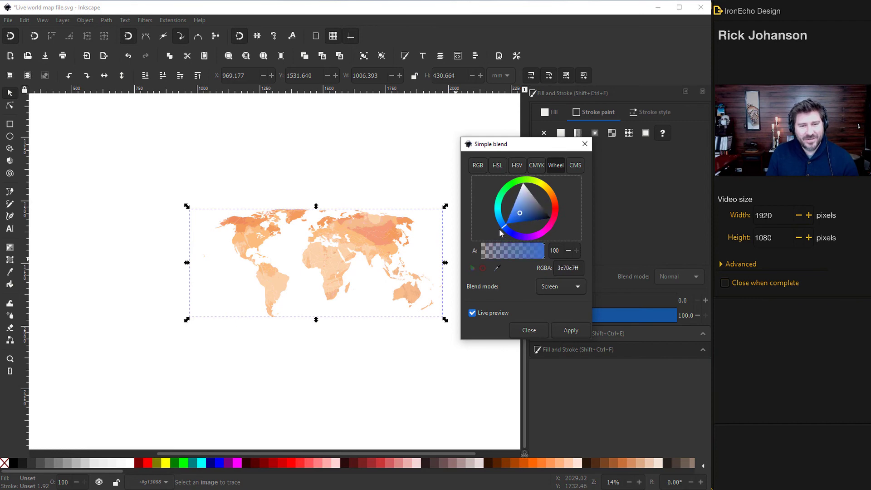
{"action": "left_click", "coordinate": [472, 313]}
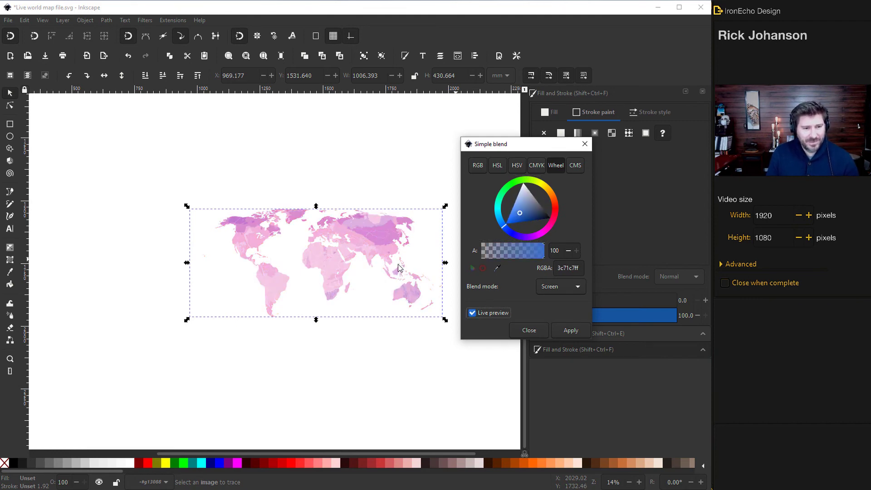
{"action": "mouse_move", "coordinate": [506, 227]}
{"action": "left_mouse_down"}
{"action": "mouse_move", "coordinate": [513, 231]}
{"action": "mouse_move", "coordinate": [556, 191]}
{"action": "mouse_move", "coordinate": [532, 212]}
{"action": "left_mouse_up"}
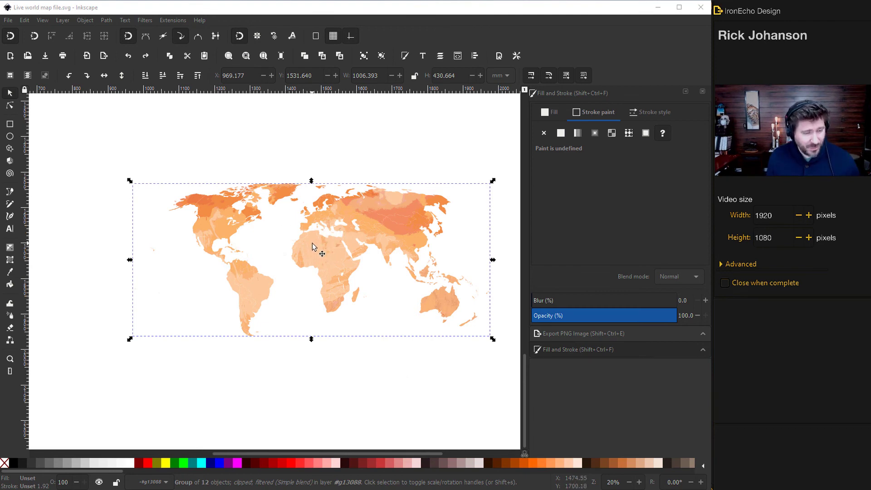
Open the Greyscale colour filter settings and enable live preview on the map.
{"action": "left_click", "coordinate": [144, 21]}
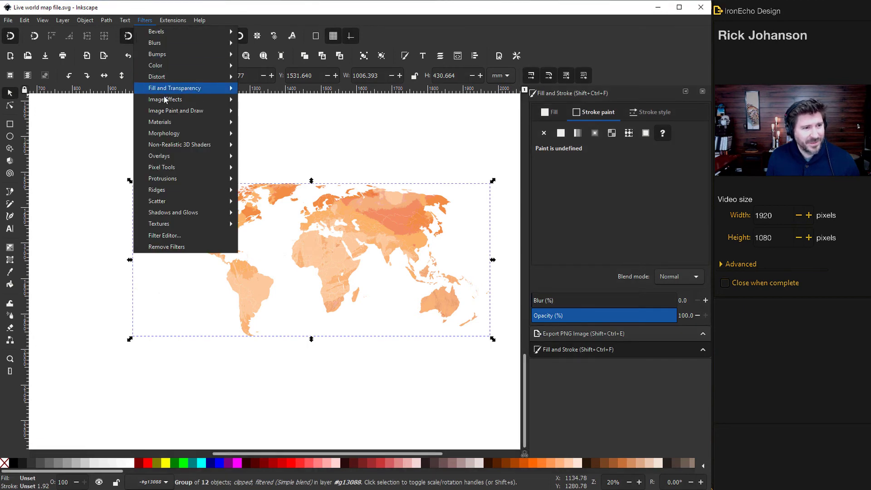
{"action": "mouse_move", "coordinate": [191, 68]}
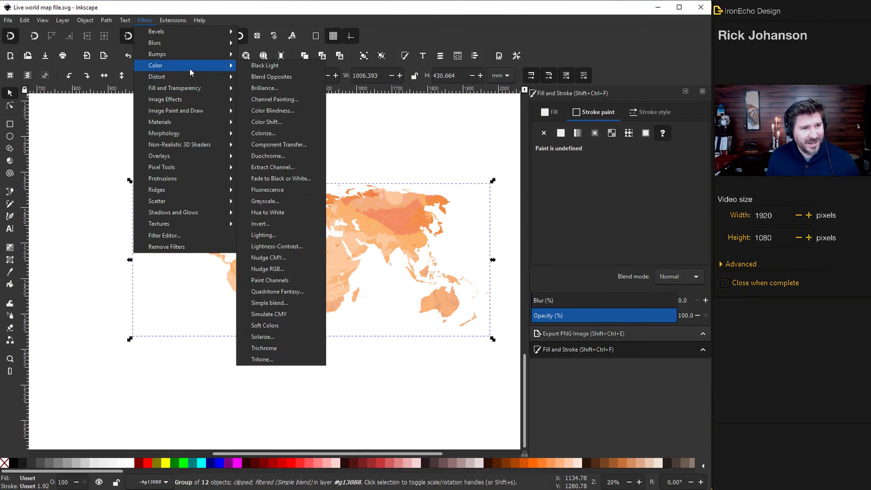
{"action": "left_click", "coordinate": [265, 201]}
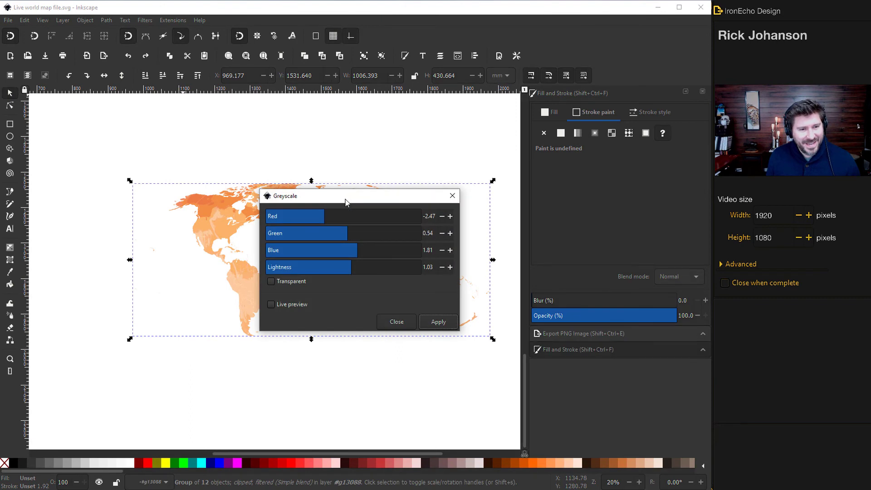
{"action": "left_click_drag", "start_coordinate": [346, 195], "coordinate": [553, 44]}
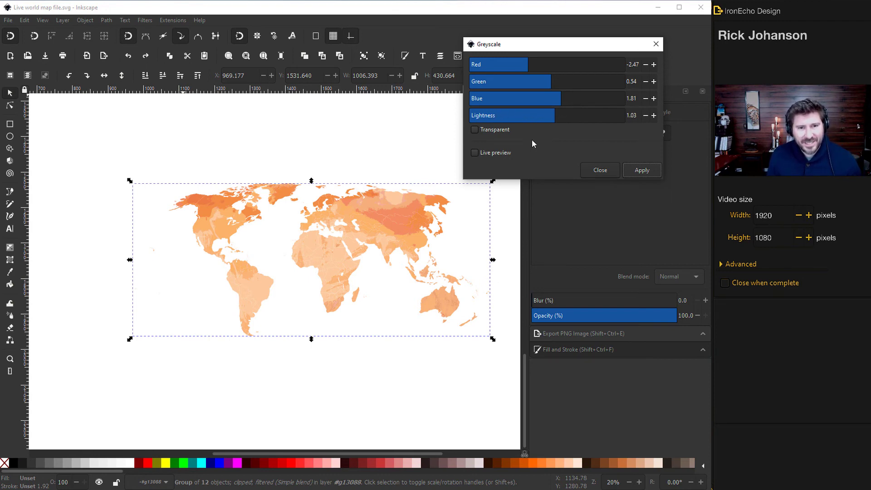
{"action": "left_click", "coordinate": [483, 156]}
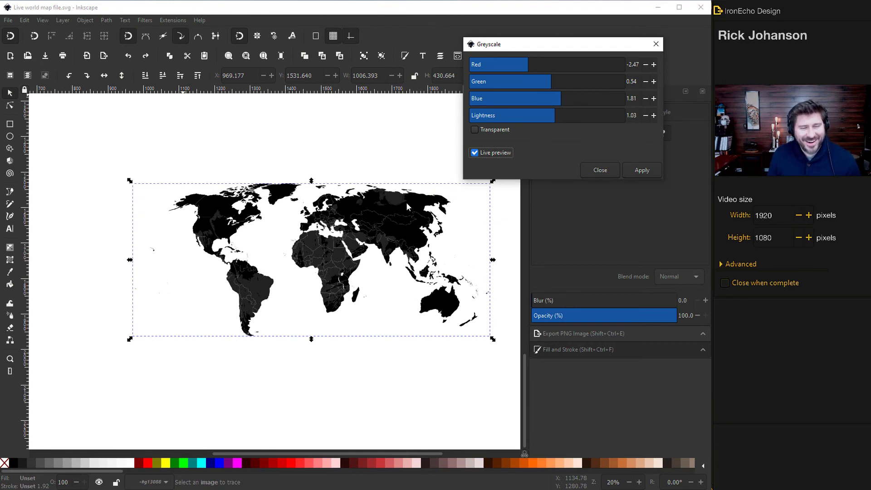
Try lightness values 4.88, 3.55 and 2.11, then set lightness back to 1.03.
{"action": "left_click_drag", "start_coordinate": [532, 47], "coordinate": [528, 35]}
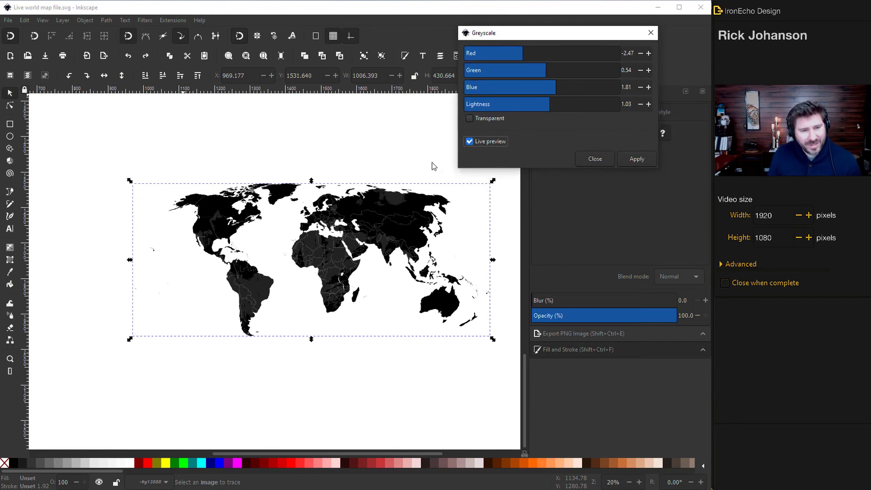
{"action": "left_click_drag", "start_coordinate": [549, 104], "coordinate": [580, 104]}
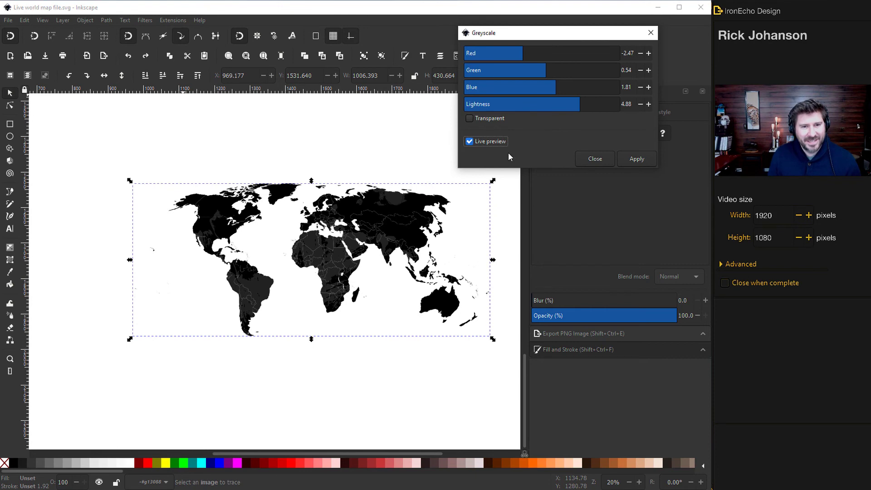
{"action": "left_click", "coordinate": [570, 108]}
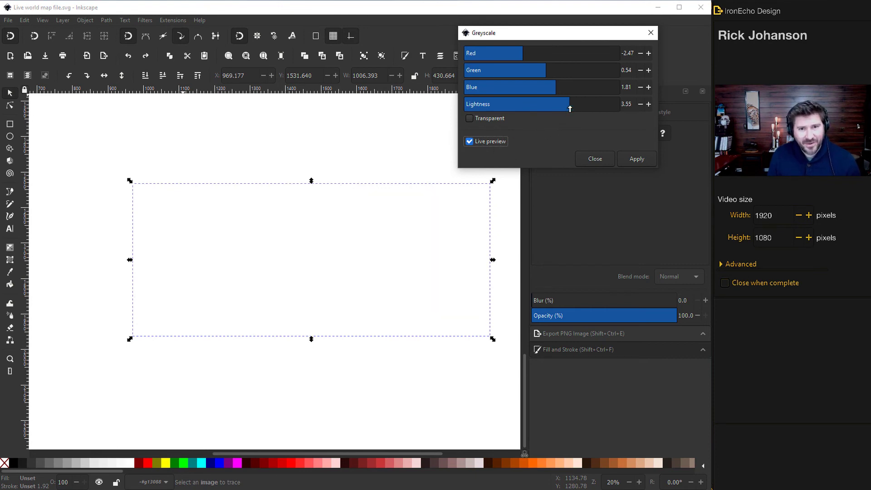
{"action": "left_click", "coordinate": [558, 109]}
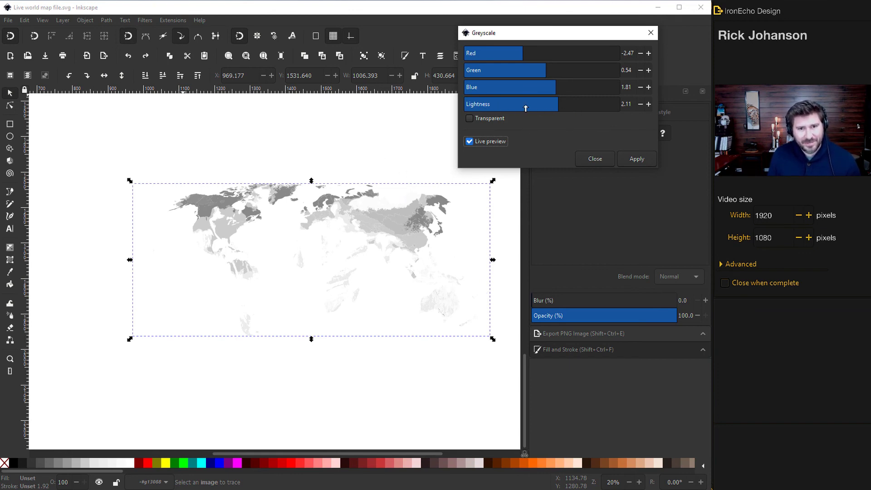
{"action": "left_click", "coordinate": [634, 104]}
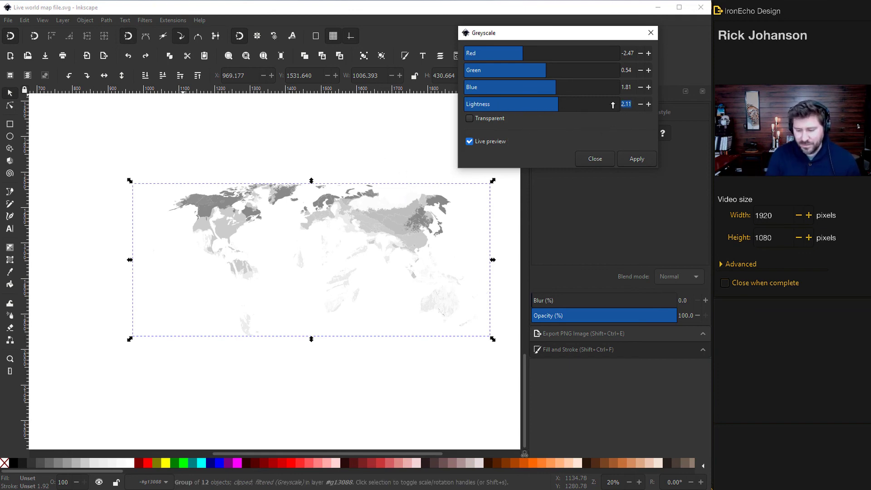
Apply the Greyscale filter, then repeat it with Ctrl+Shift+Z to darken the map to near-black.
{"action": "left_click", "coordinate": [635, 159]}
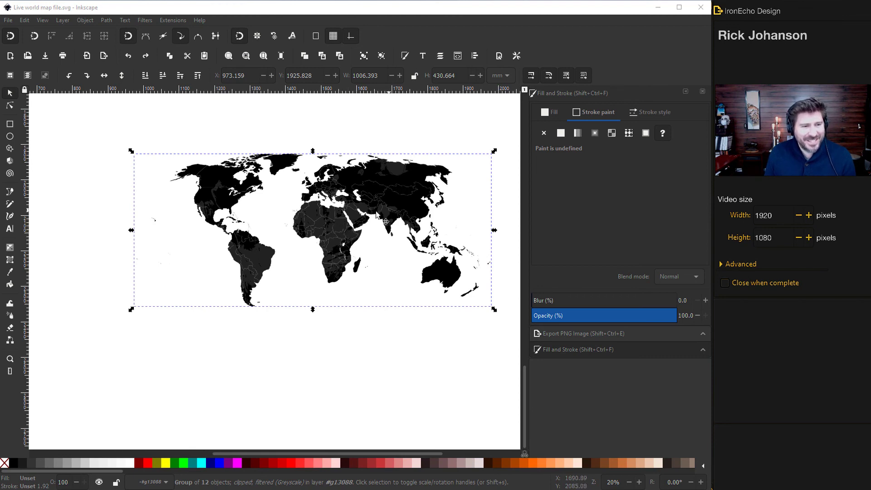
{"action": "left_click", "coordinate": [243, 327]}
{"action": "left_click", "coordinate": [223, 197]}
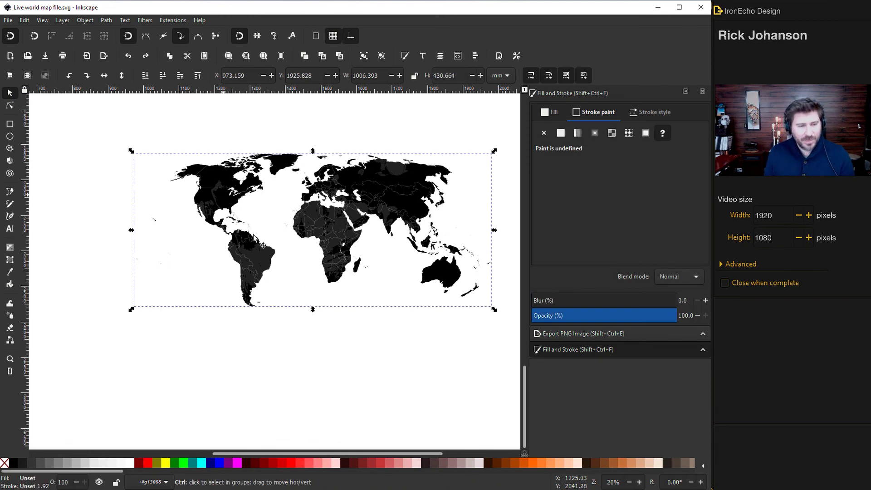
{"action": "key", "text": "ctrl+shift+z"}
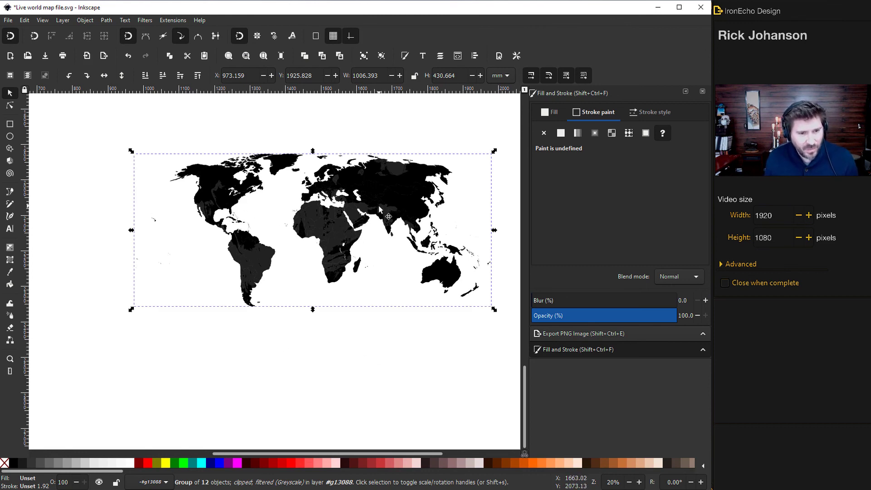
{"action": "left_click", "coordinate": [333, 347]}
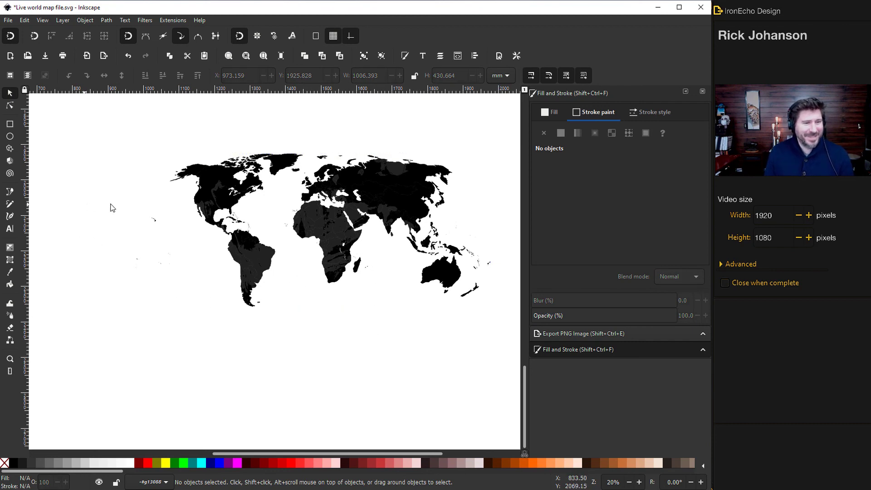
Move the black-outlined white rectangle down behind the map, snapping its corner into alignment.
{"action": "key", "text": "Tab"}
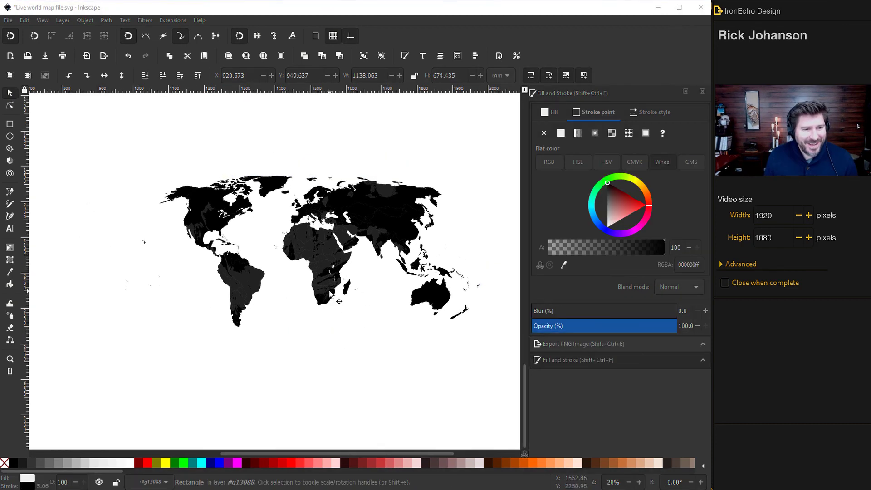
{"action": "scroll", "coordinate": [339, 302], "scroll_direction": "up", "scroll_amount": 5}
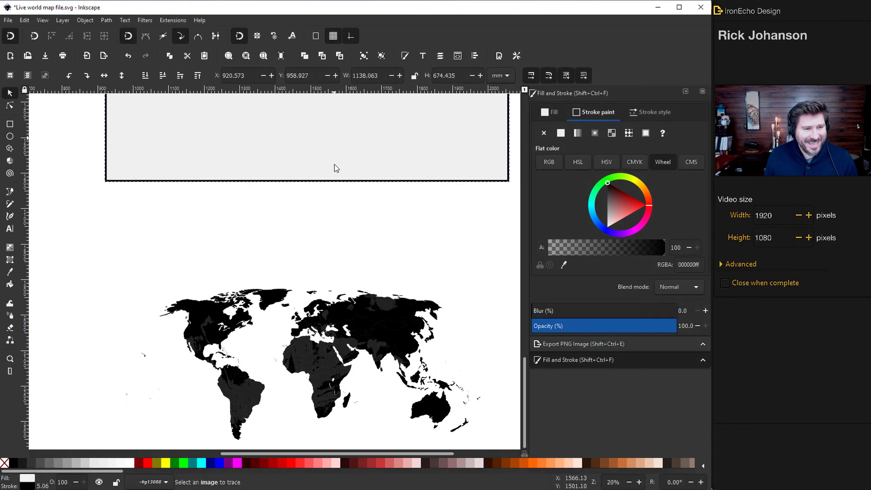
{"action": "left_click_drag", "start_coordinate": [334, 164], "coordinate": [343, 426]}
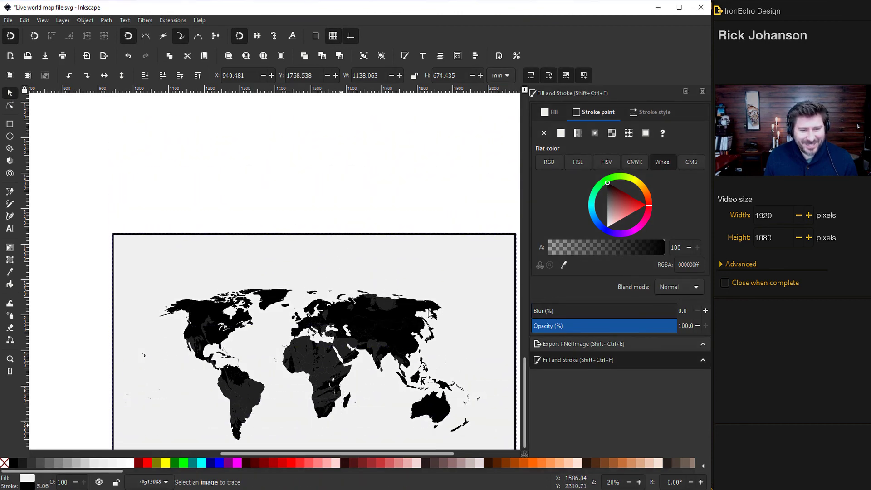
{"action": "left_click_drag", "start_coordinate": [428, 311], "coordinate": [147, 440]}
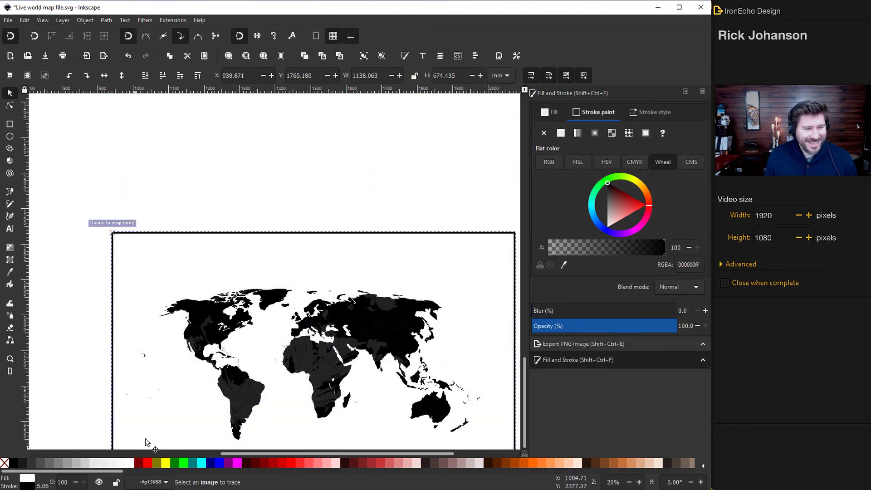
{"action": "scroll", "coordinate": [194, 357], "scroll_direction": "down", "scroll_amount": 4}
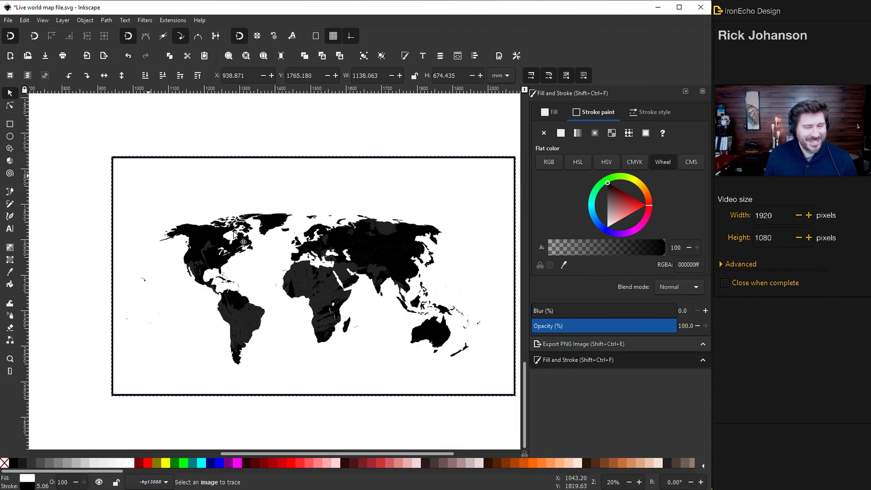
{"action": "left_click_drag", "start_coordinate": [481, 274], "coordinate": [435, 221]}
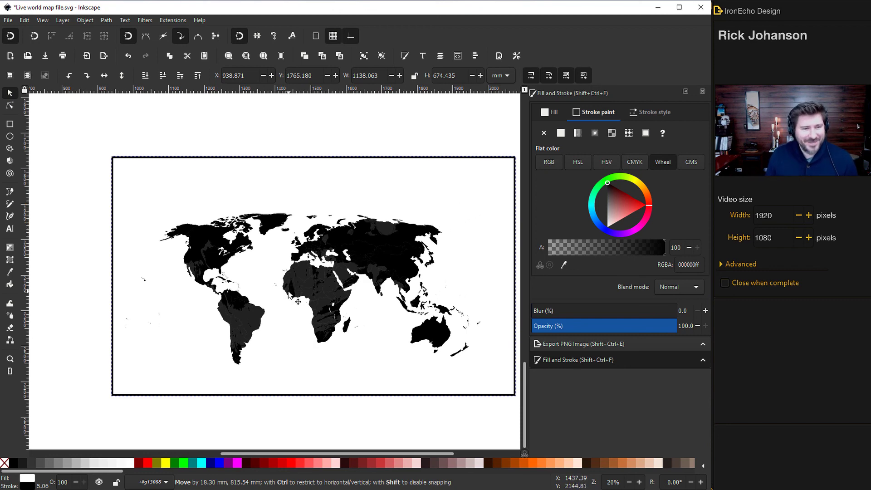
{"action": "scroll", "coordinate": [217, 271], "scroll_direction": "up", "scroll_amount": 1}
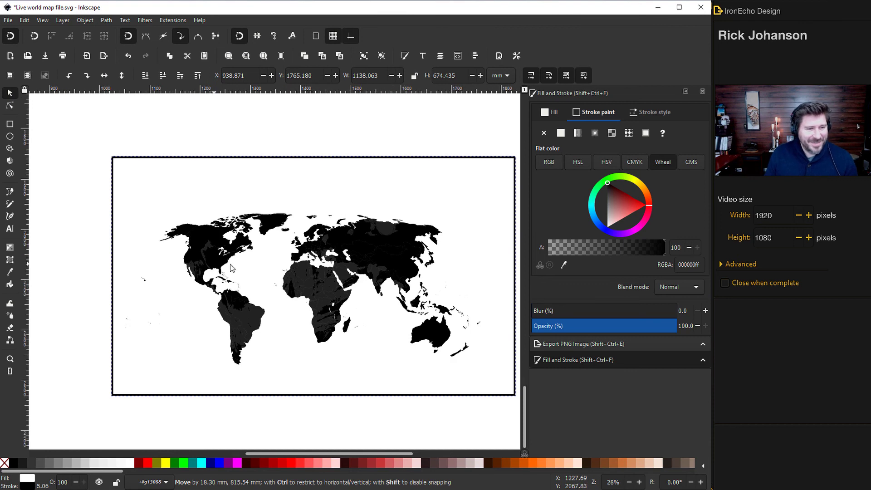
{"action": "scroll", "coordinate": [230, 268], "scroll_direction": "down", "scroll_amount": 1}
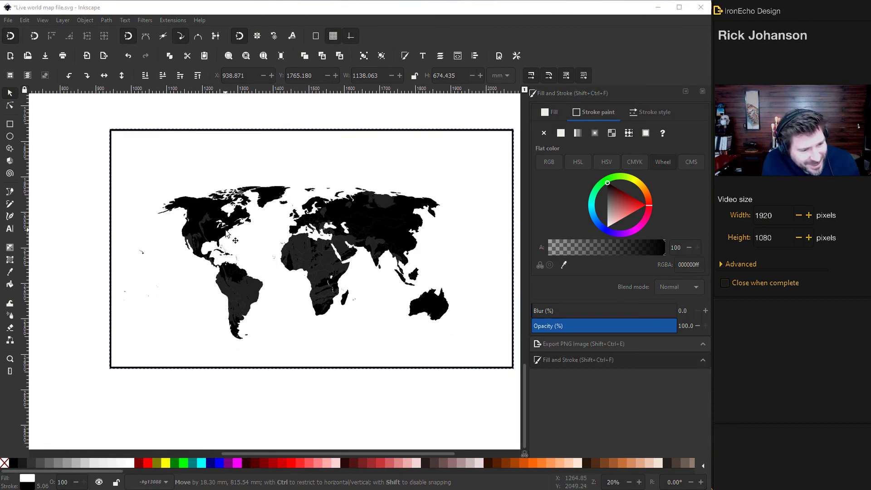